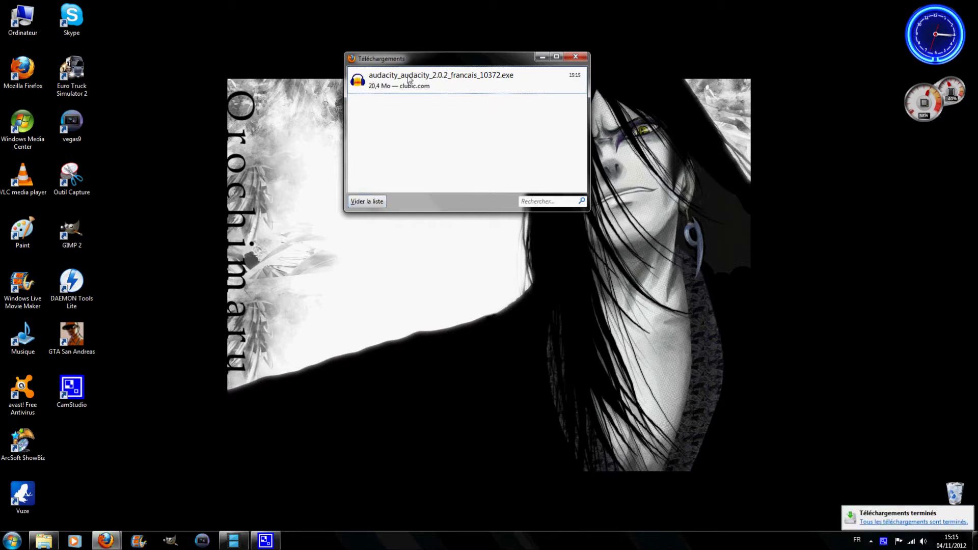
Step: Run the downloaded Audacity 2.0.2 installer, close the download list, and accept Français as the setup language
double_click(407, 79)
left_click(514, 275)
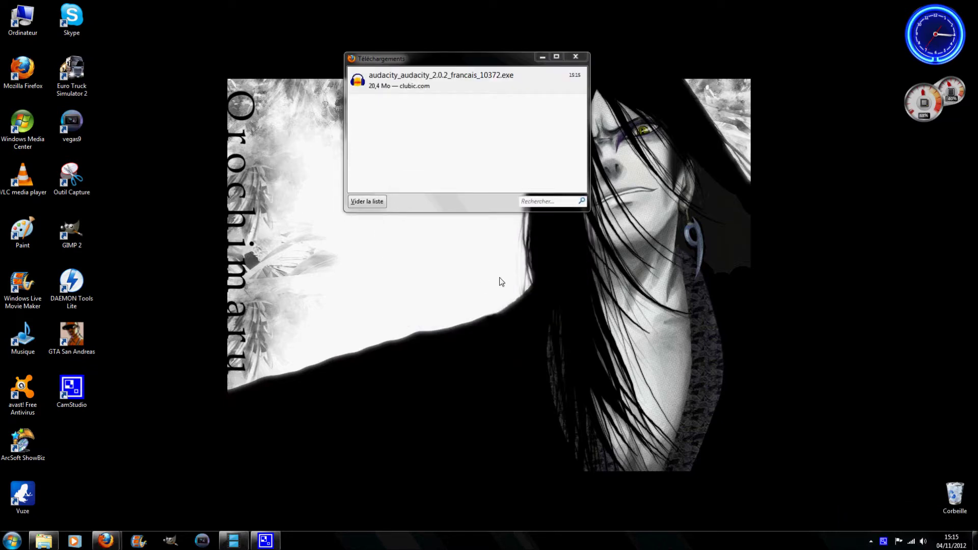
left_click(576, 57)
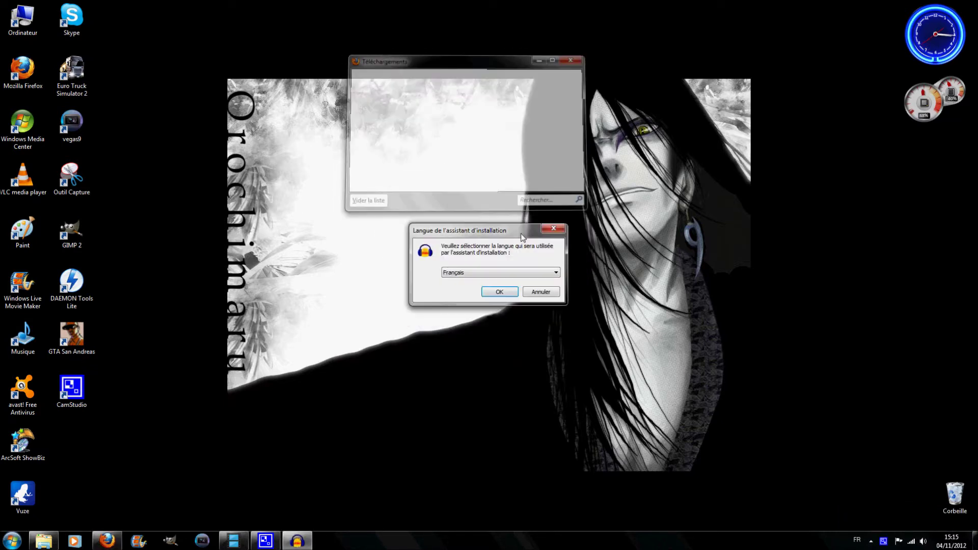
left_click(502, 291)
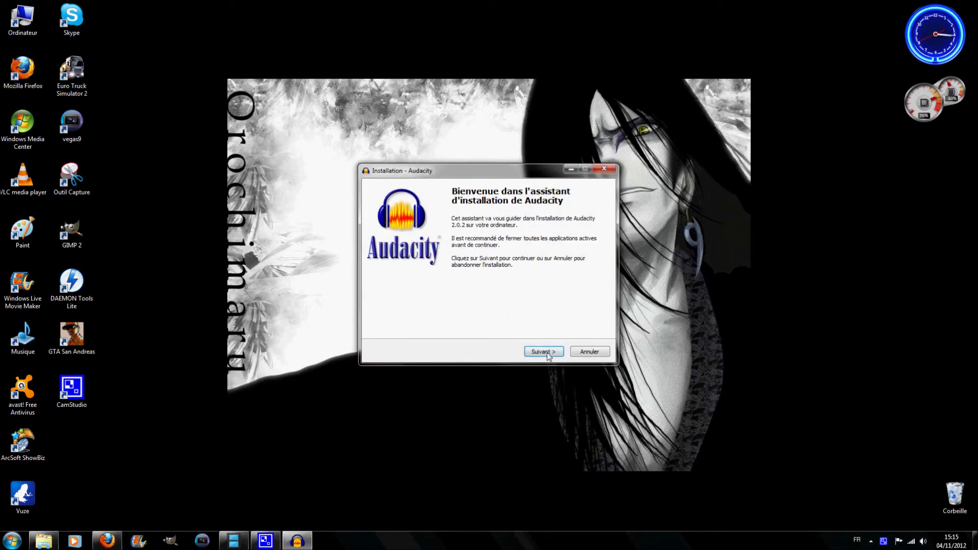
Step: Install Audacity in C:\Program Files (x86)\Audacity with a desktop icon and without resetting preferences
left_click(535, 356)
left_click(546, 354)
left_click(543, 352)
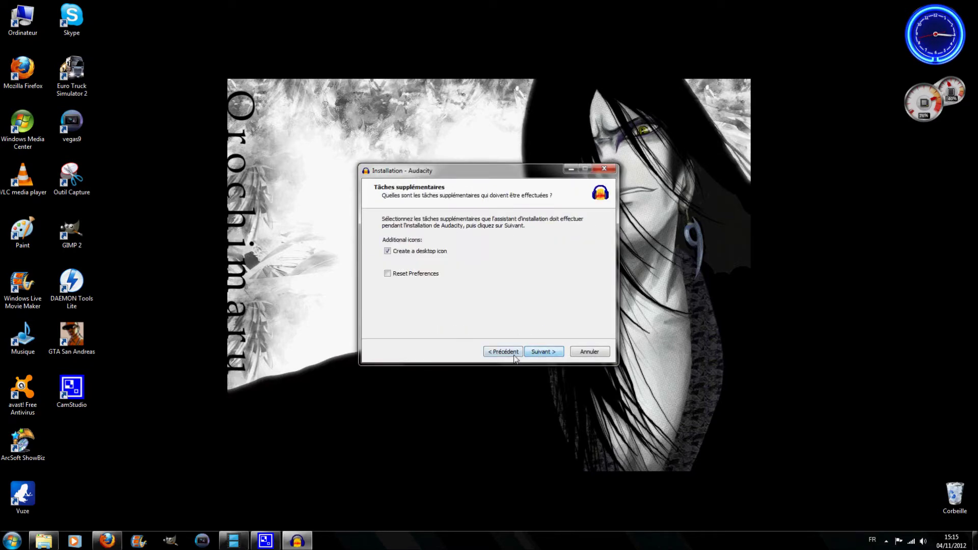
left_click(546, 354)
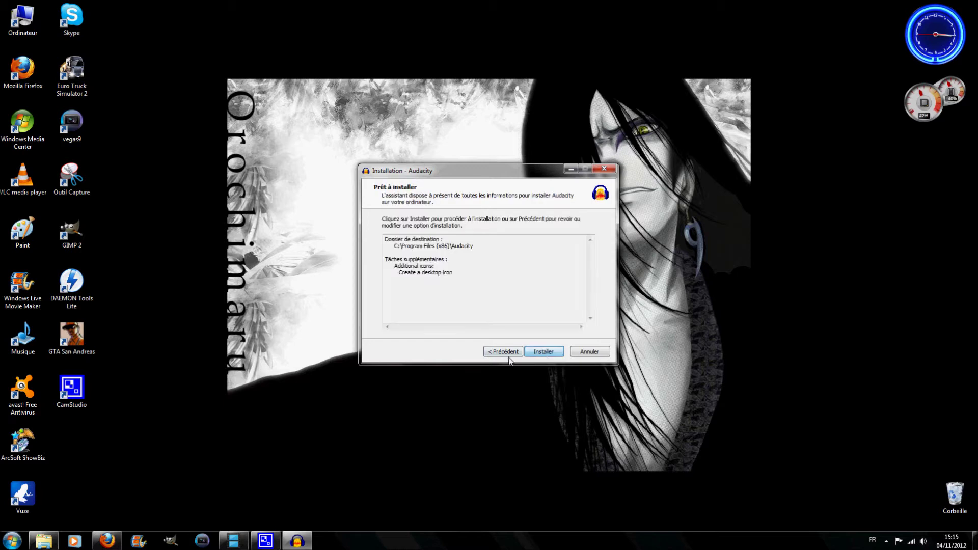
left_click(536, 359)
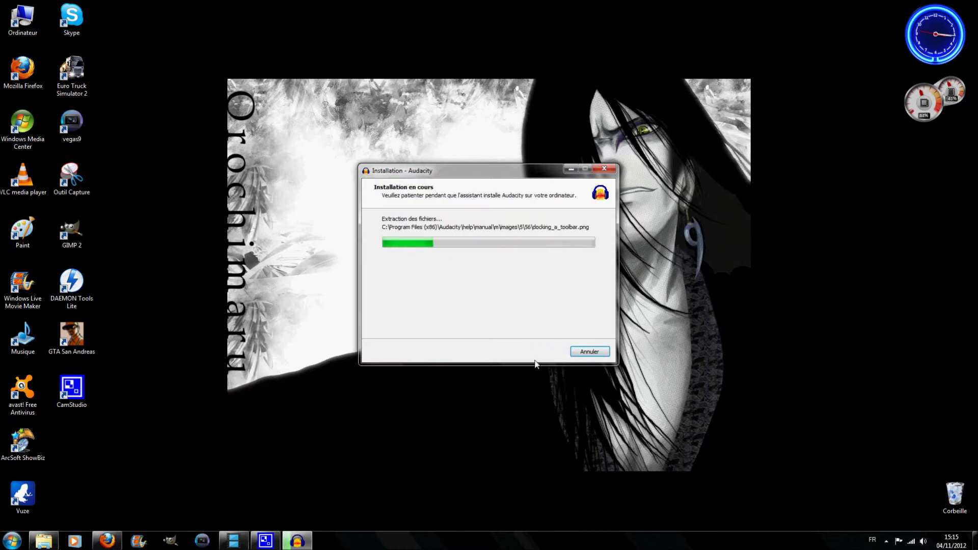
Step: Empty the Recycle Bin and confirm the permanent deletion of its items
right_click(952, 490)
left_click(930, 422)
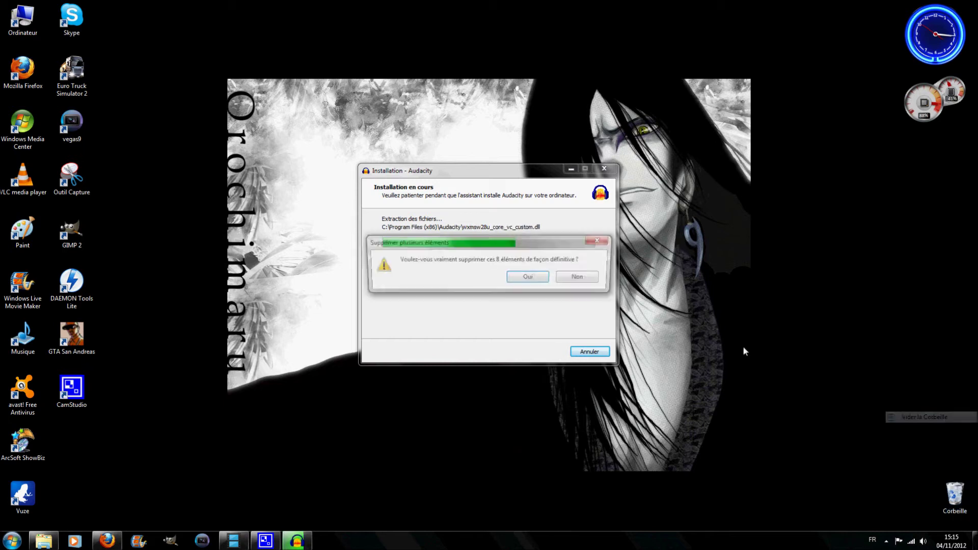
left_click(530, 278)
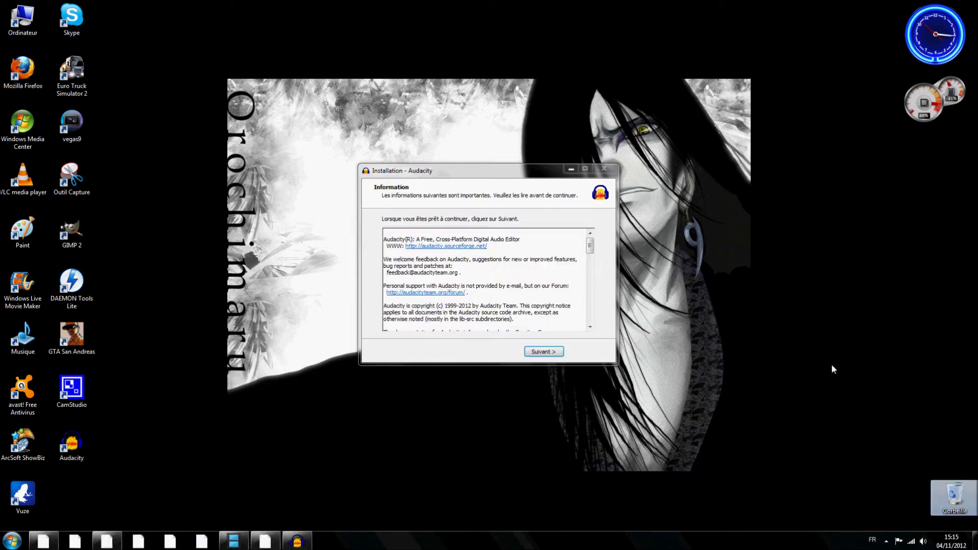
Step: Finish the setup wizard with Launch Audacity enabled, dismiss the welcome message, and maximize the Audacity window
left_click(541, 353)
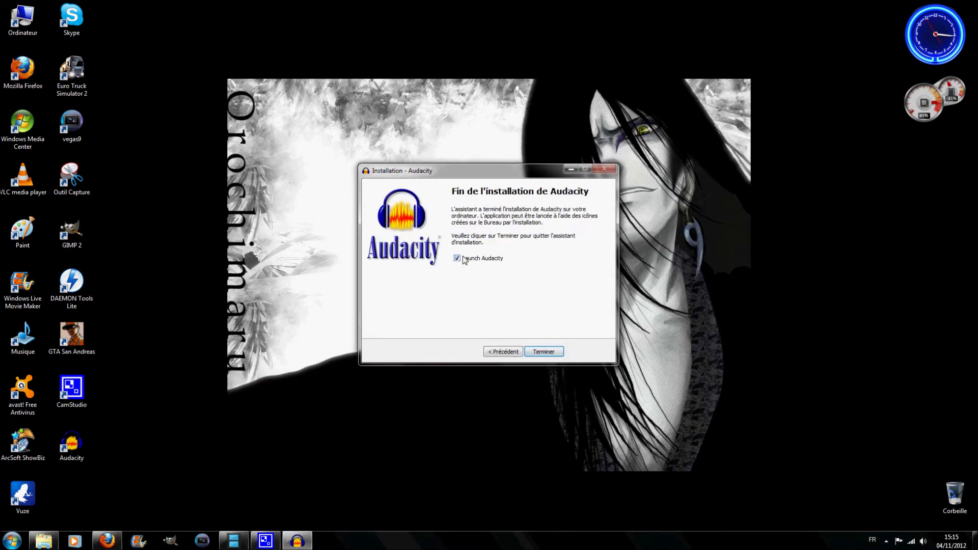
left_click(543, 351)
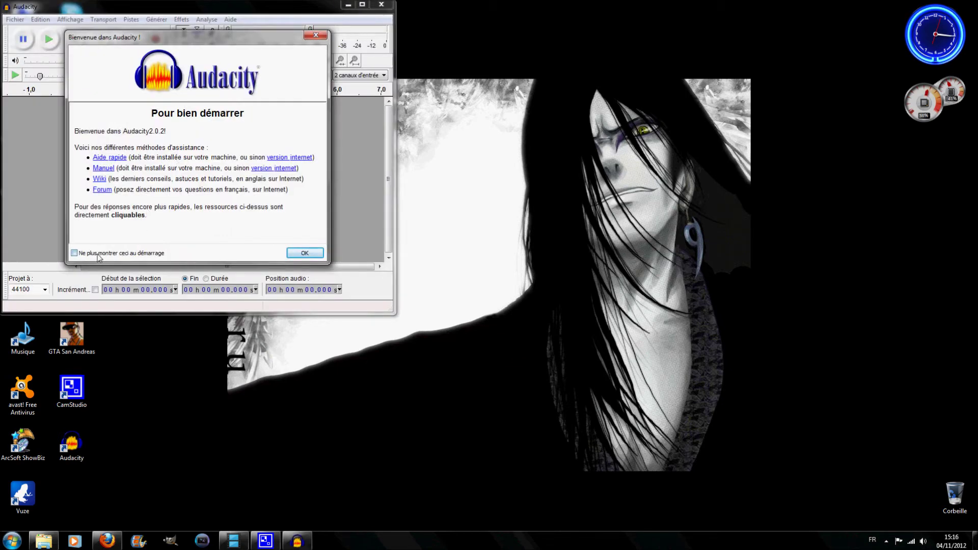
left_click(305, 253)
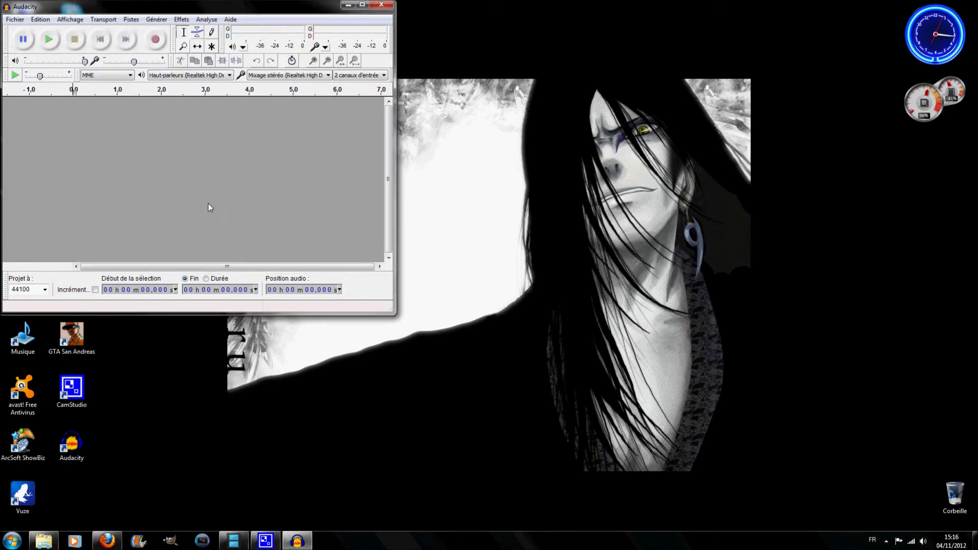
left_click(358, 5)
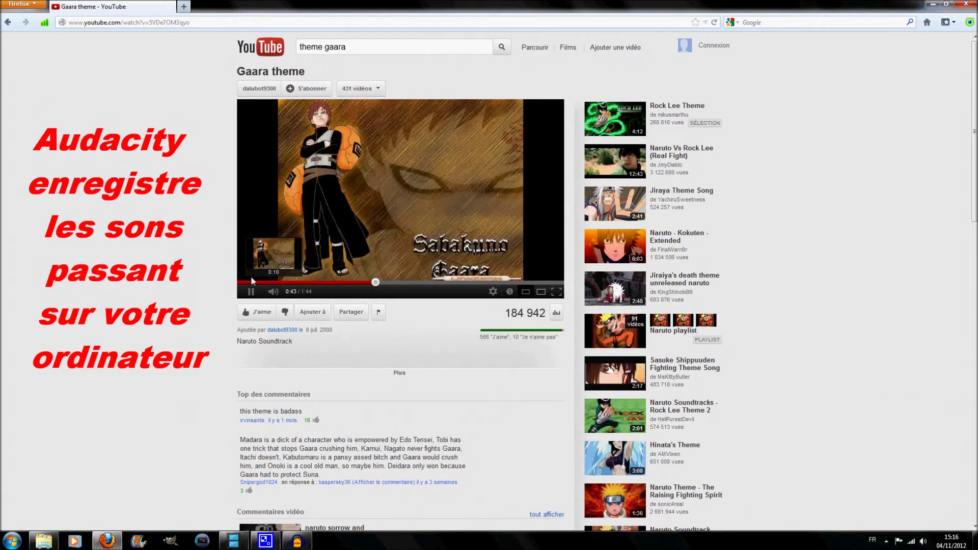
Step: Rewind the Gaara theme video on YouTube to its beginning and pause it
left_click(246, 281)
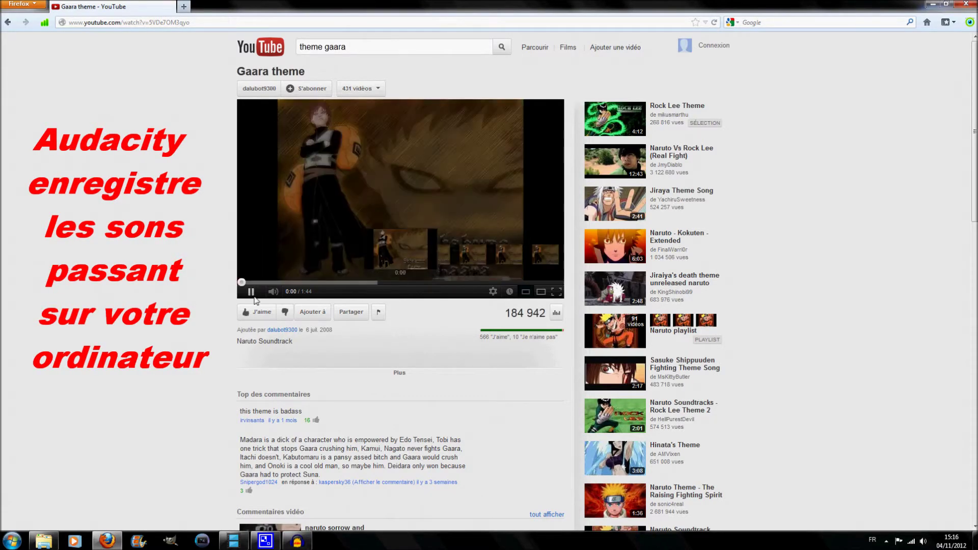
left_click(251, 292)
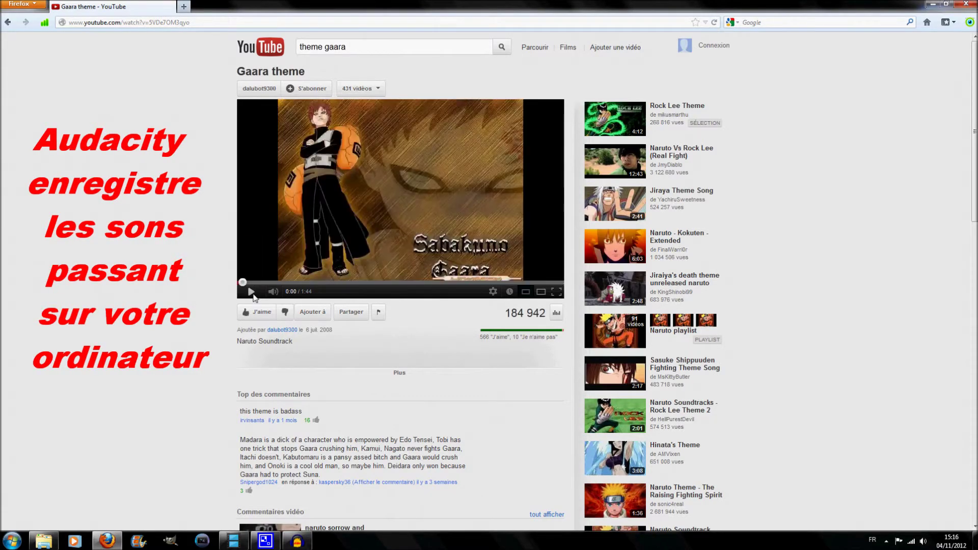
Step: Start a recording in Audacity and play the Gaara theme video in Firefox to capture its sound
left_click(296, 540)
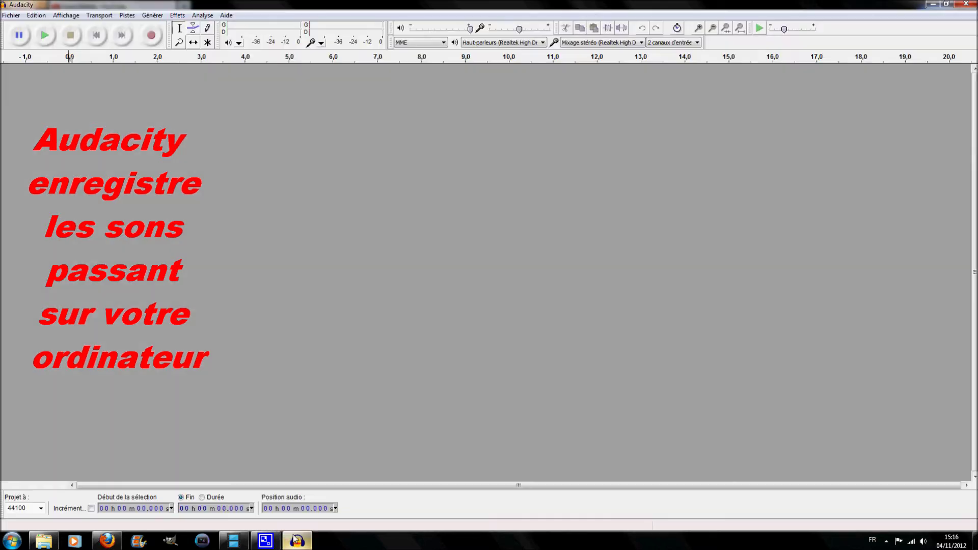
left_click(151, 35)
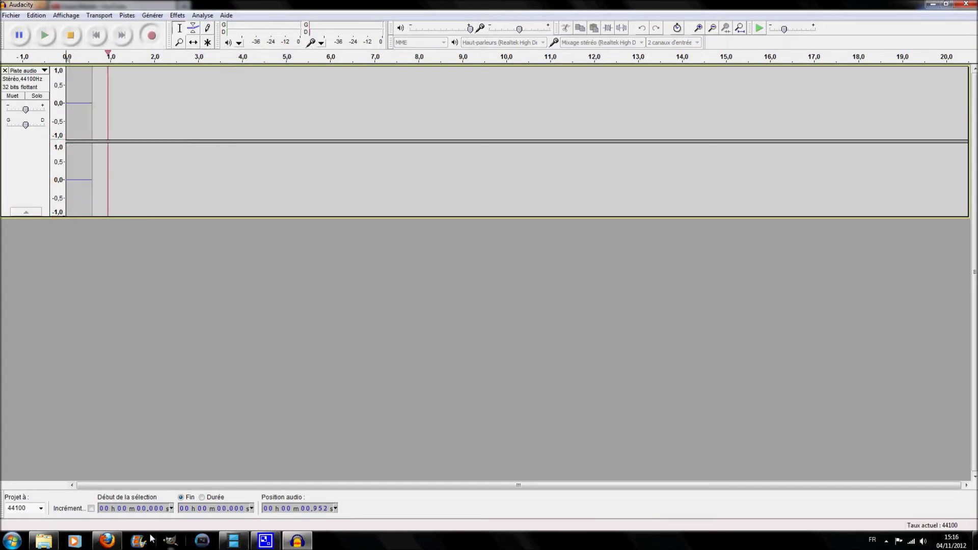
left_click(107, 540)
left_click(251, 292)
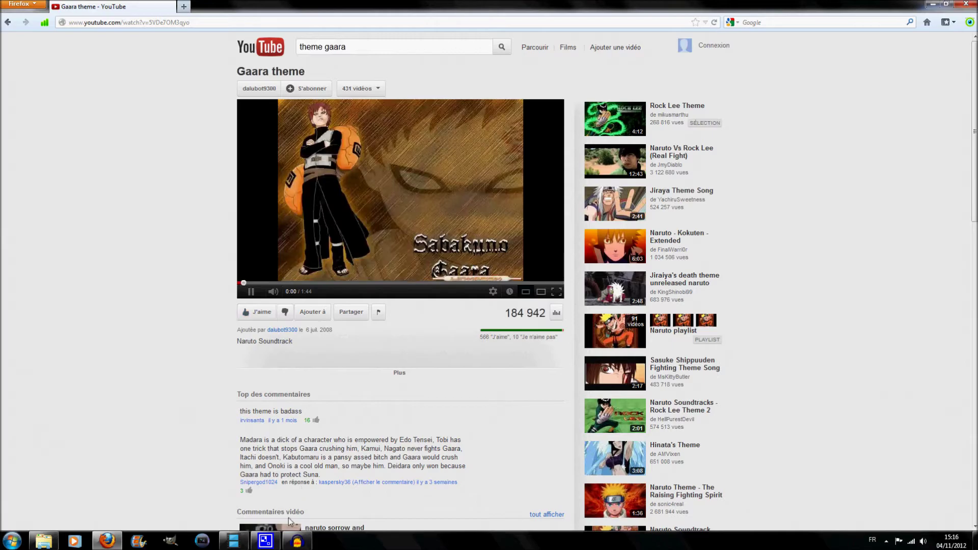
Step: Return to Audacity and stop the recording once the video has played to its end
left_click(297, 540)
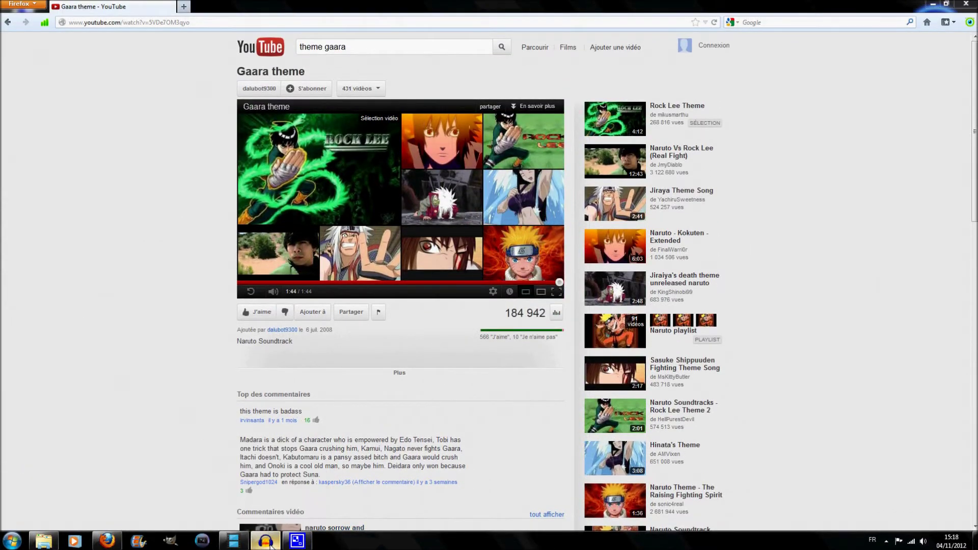
left_click(265, 540)
left_click(70, 35)
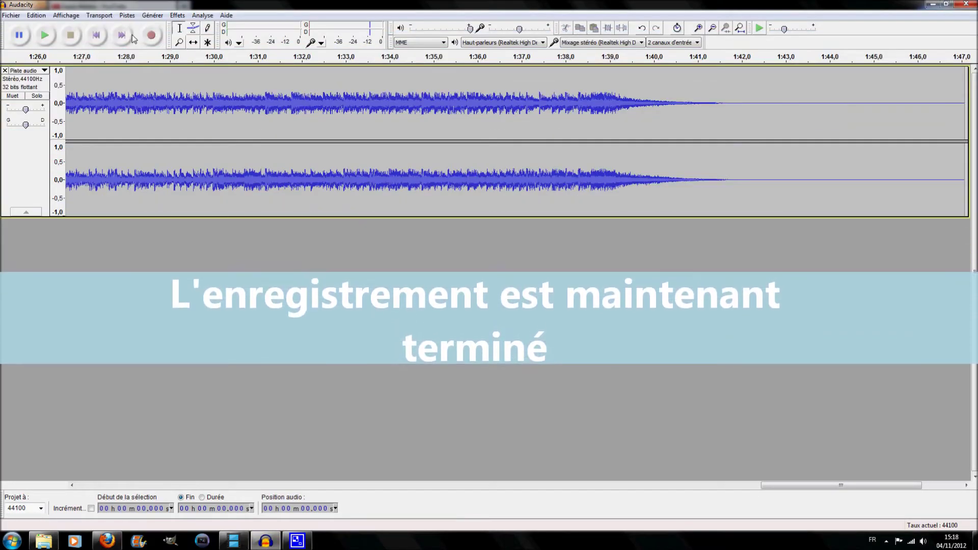
Step: Cut the silent end of the recording, from about 1:41.7 to 1:47.4
left_click(829, 102)
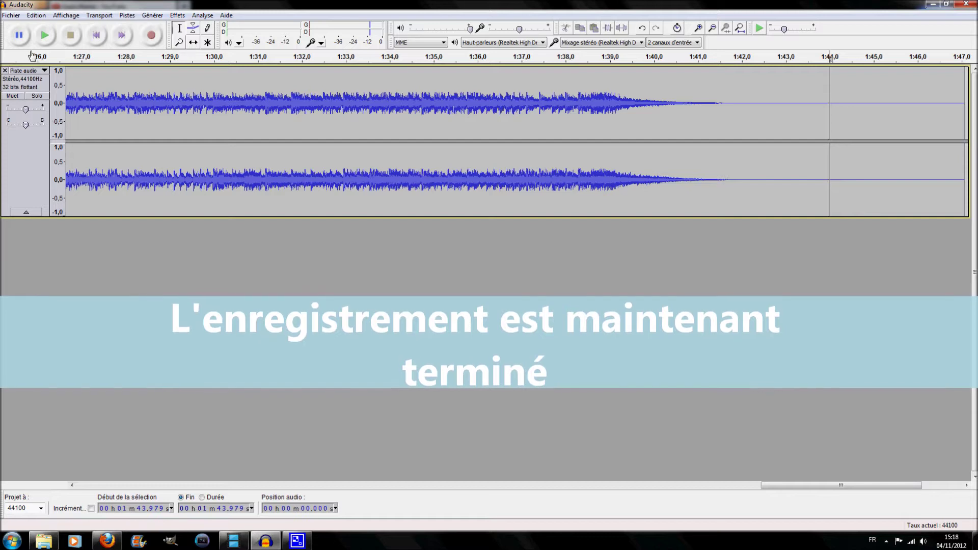
mouse_move(727, 102)
left_mouse_down()
mouse_move(969, 102)
mouse_move(812, 107)
mouse_move(841, 108)
left_mouse_up()
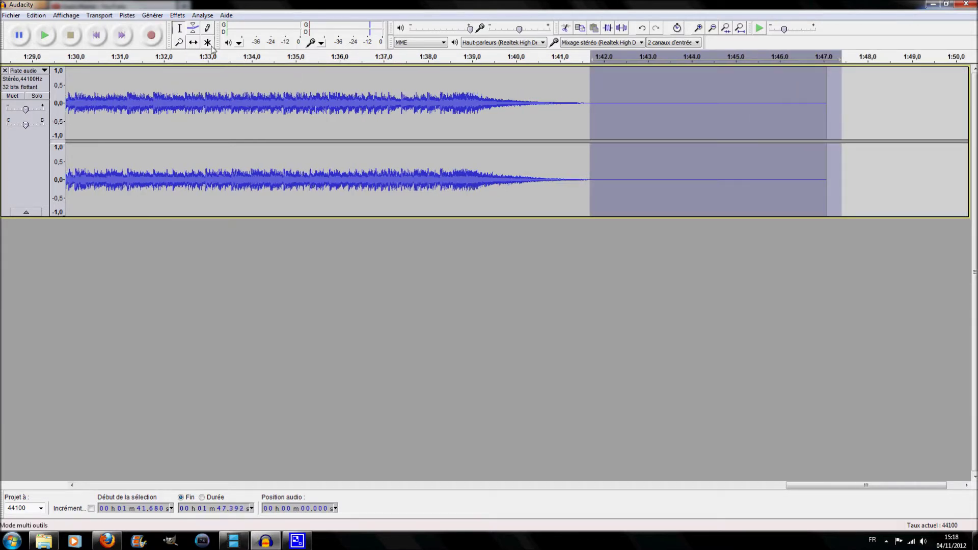
left_click(567, 29)
Step: Cut the silence at the start of the track, from 0 to about 3 seconds
left_click_drag(865, 488, 87, 476)
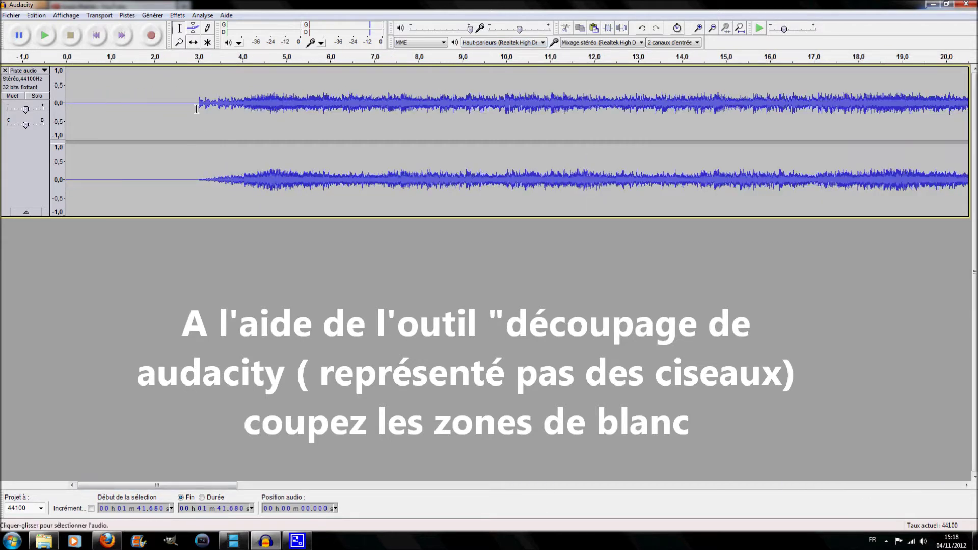
left_click_drag(198, 104, 66, 107)
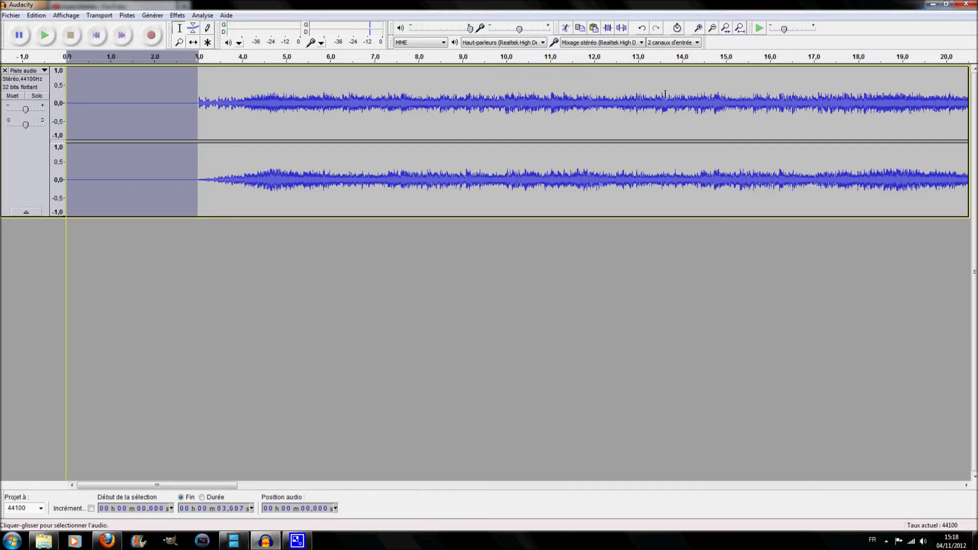
left_click(567, 29)
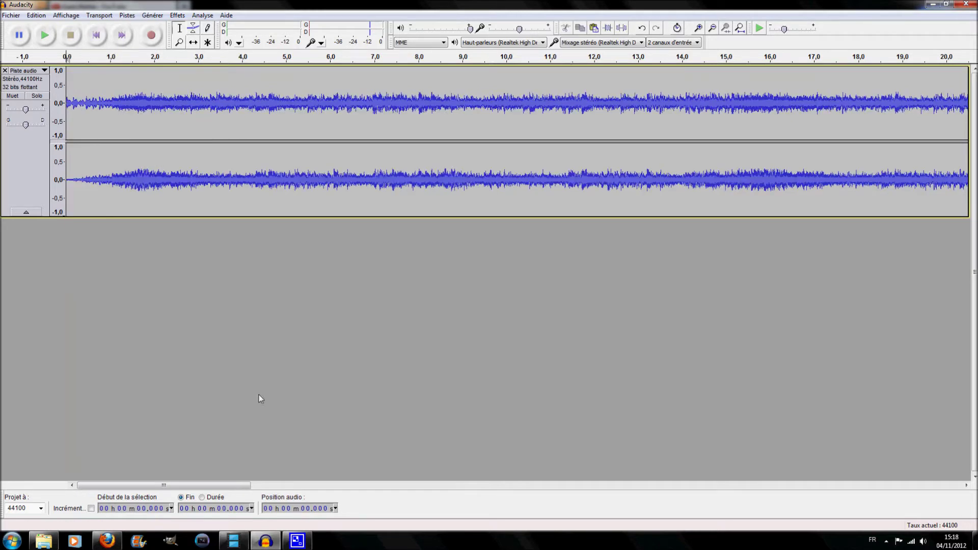
Step: Play back the first seconds of the trimmed track and stop playback
left_click(50, 41)
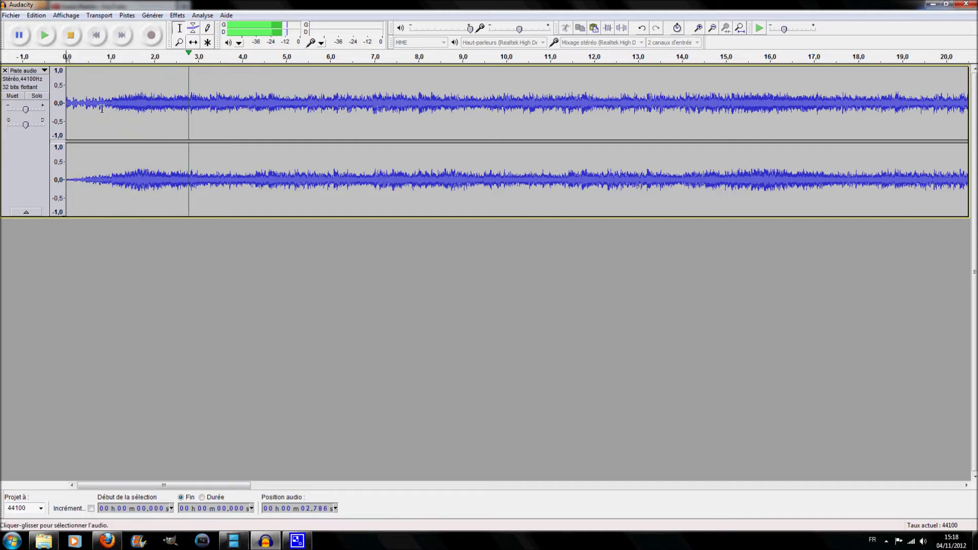
left_click(70, 39)
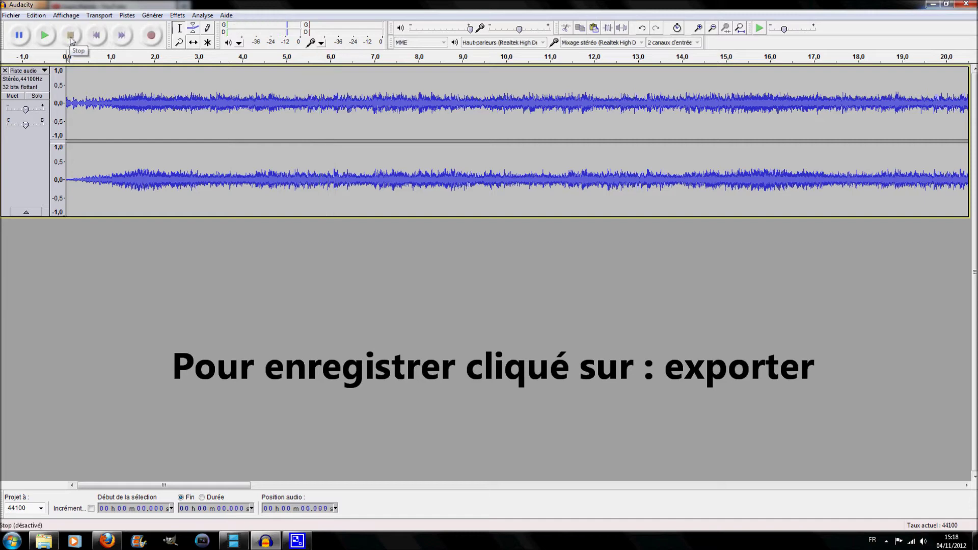
Step: Examine the file formats offered for exporting the track, without exporting it
left_click(12, 15)
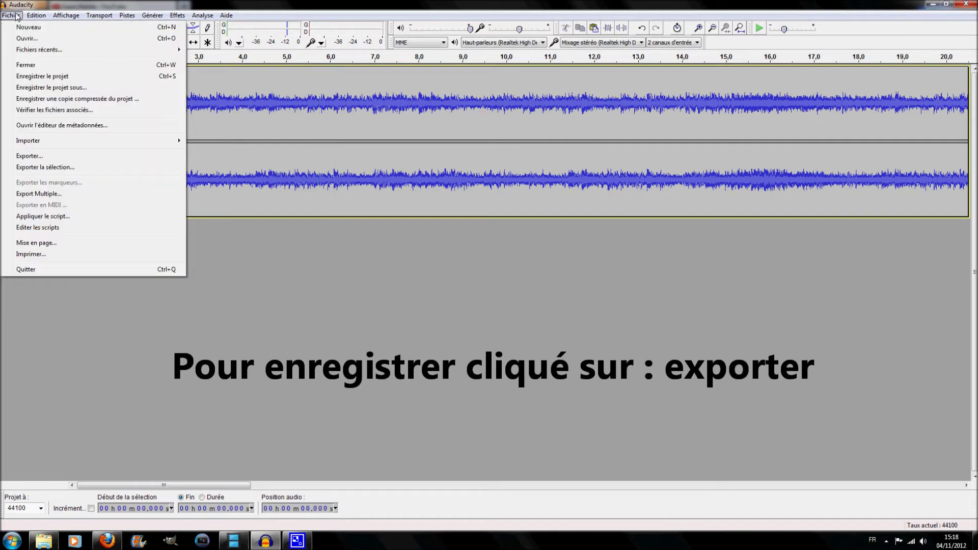
left_click(39, 157)
left_click(185, 209)
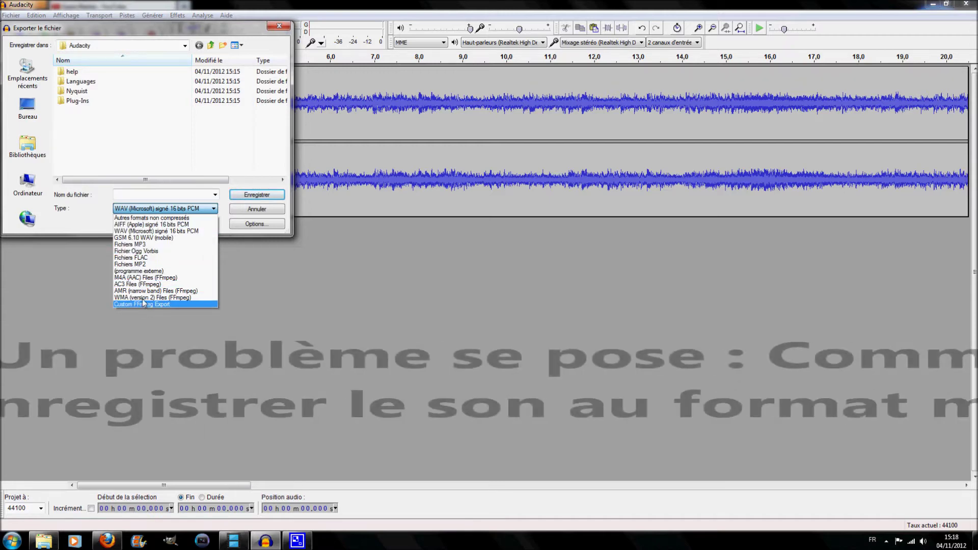
left_click(275, 295)
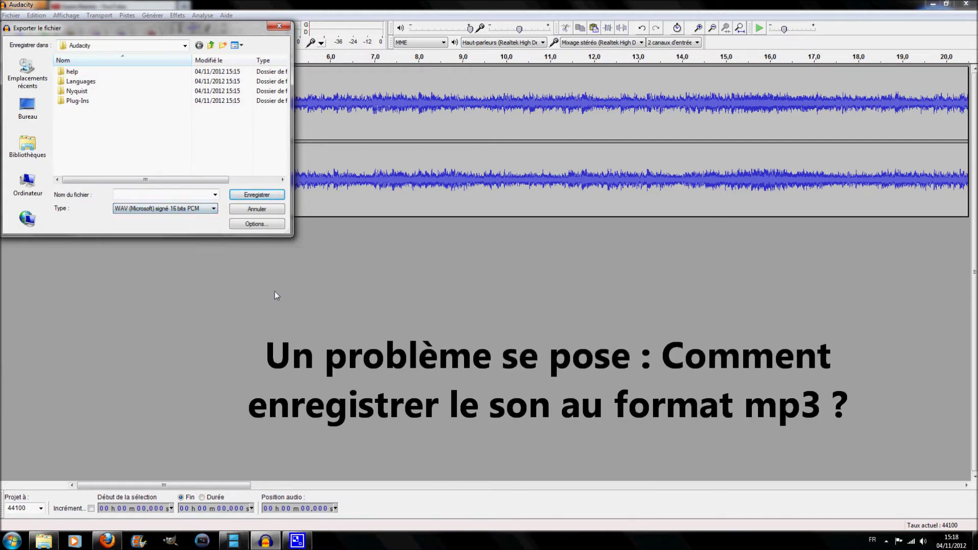
left_click(257, 216)
Step: Search Google for "lame mp3 audacity" in a new Firefox tab and open the audacity.sourceforge.net result about installing the LAME MP3 encoder
left_click(114, 538)
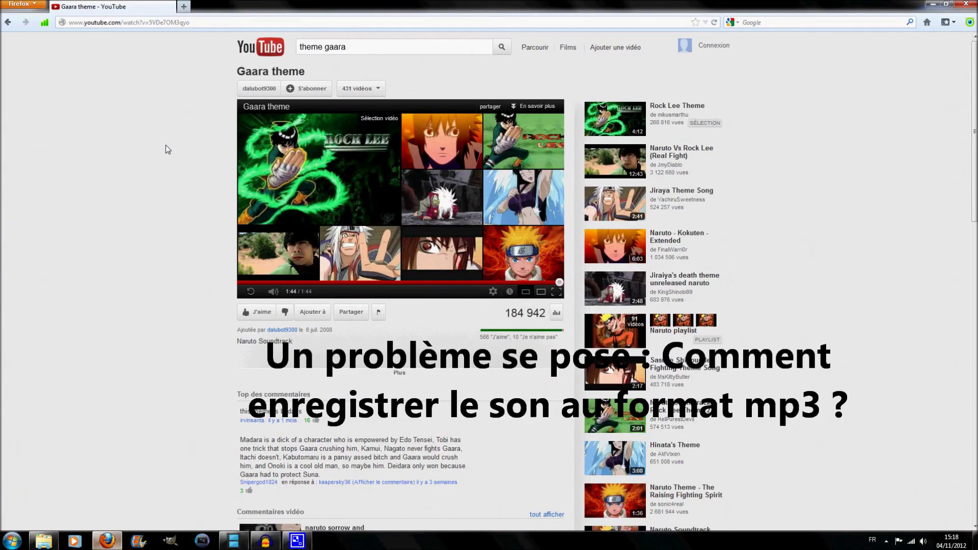
left_click(183, 6)
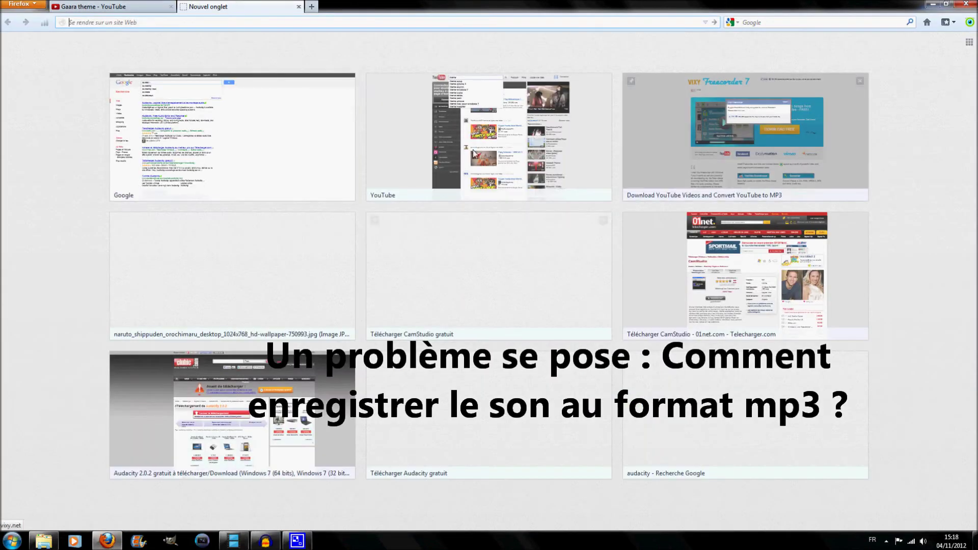
left_click(233, 110)
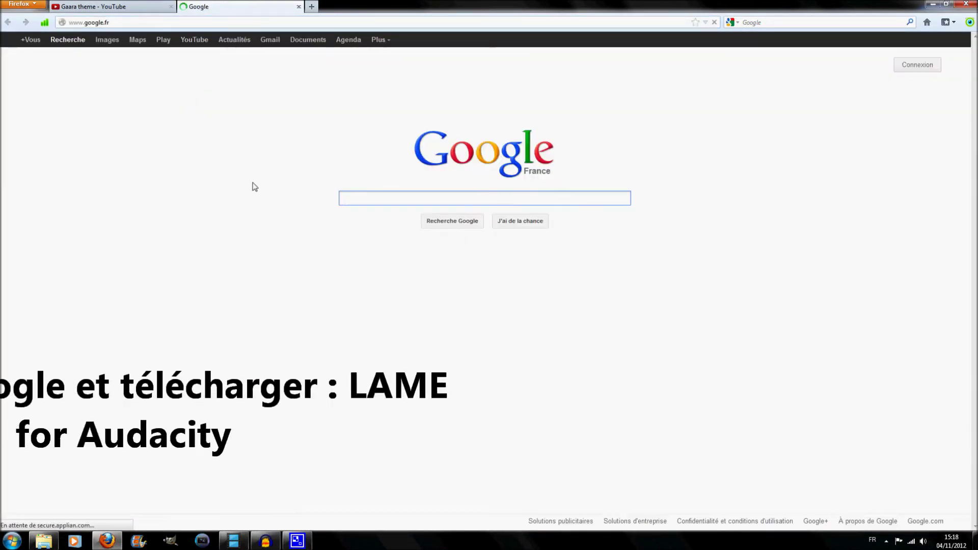
type("lame mp3 audacity")
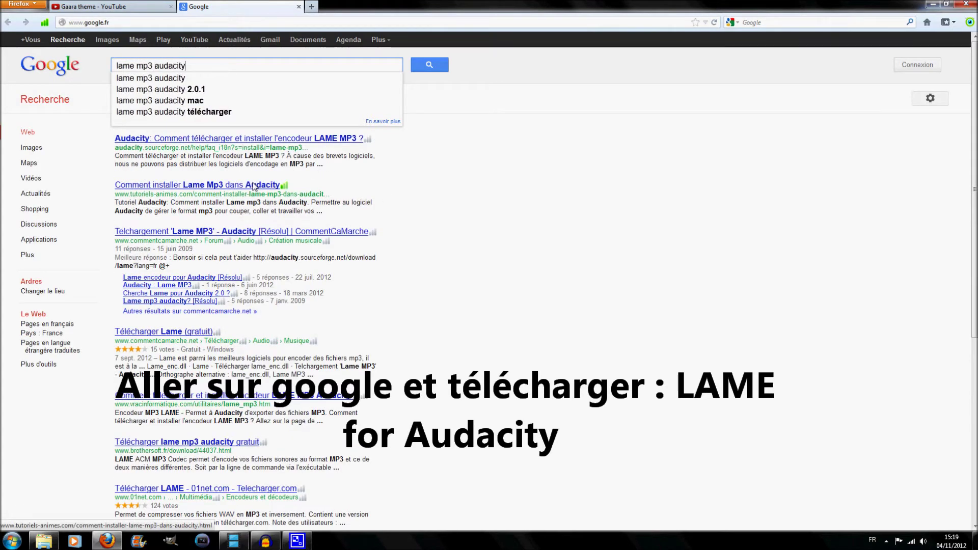
key("Return")
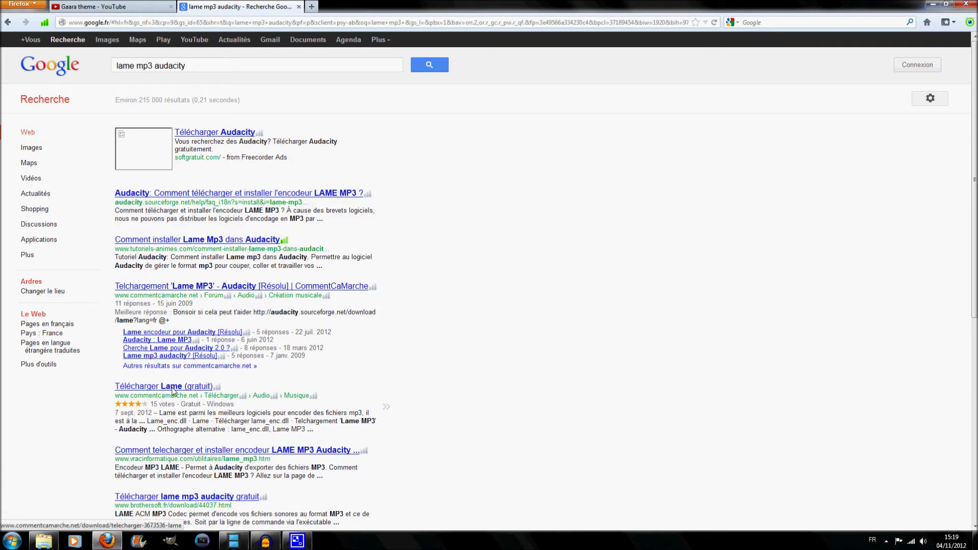
left_click(225, 194)
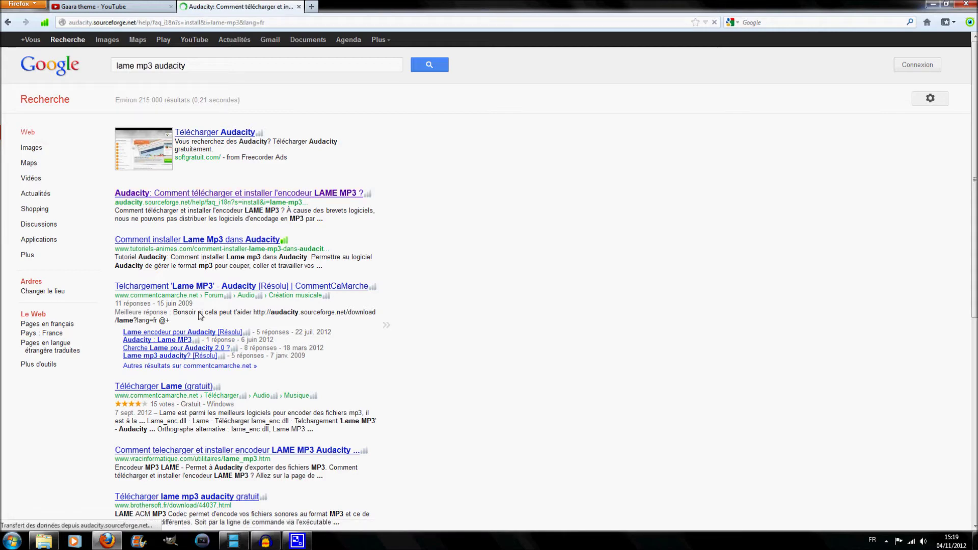
Step: Open the LAME download page linked in the Windows instructions and download Lame_v3.99.3_for_Windows.exe
scroll(178, 266, "down", 3)
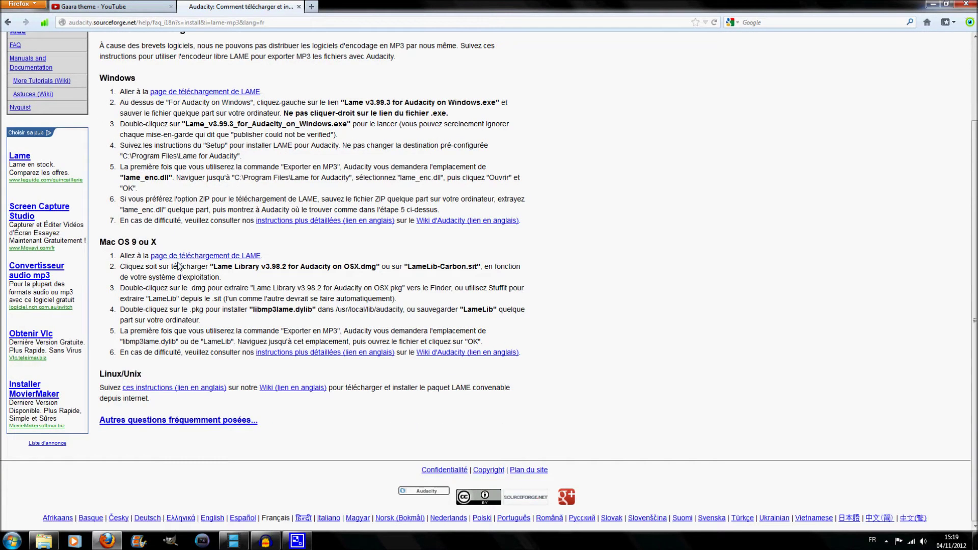
left_click(189, 92)
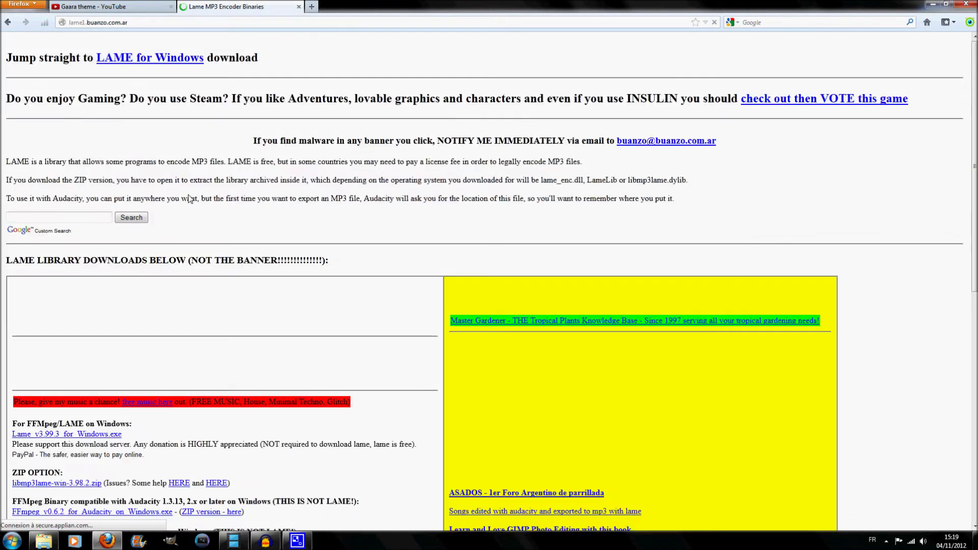
scroll(192, 218, "down", 3)
scroll(192, 218, "down", 10)
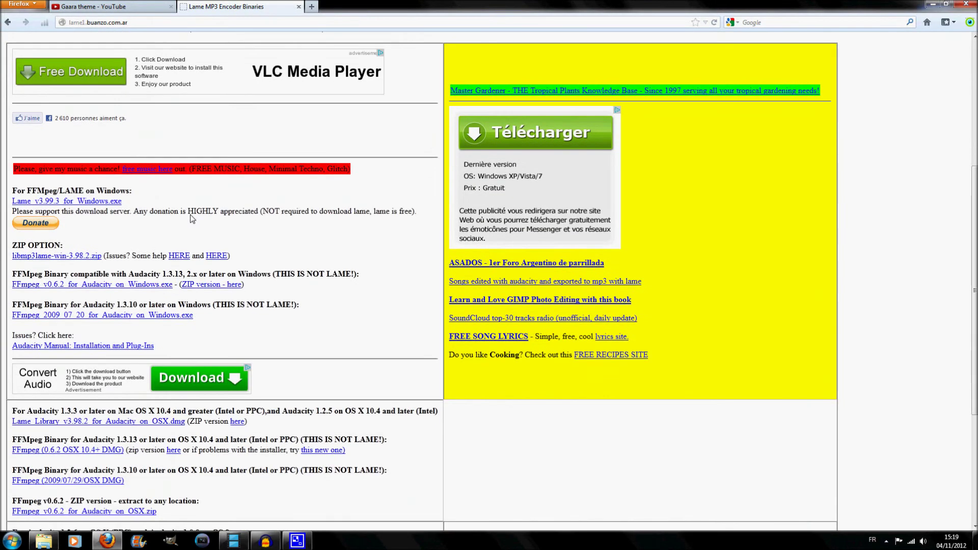
scroll(192, 218, "up", 12)
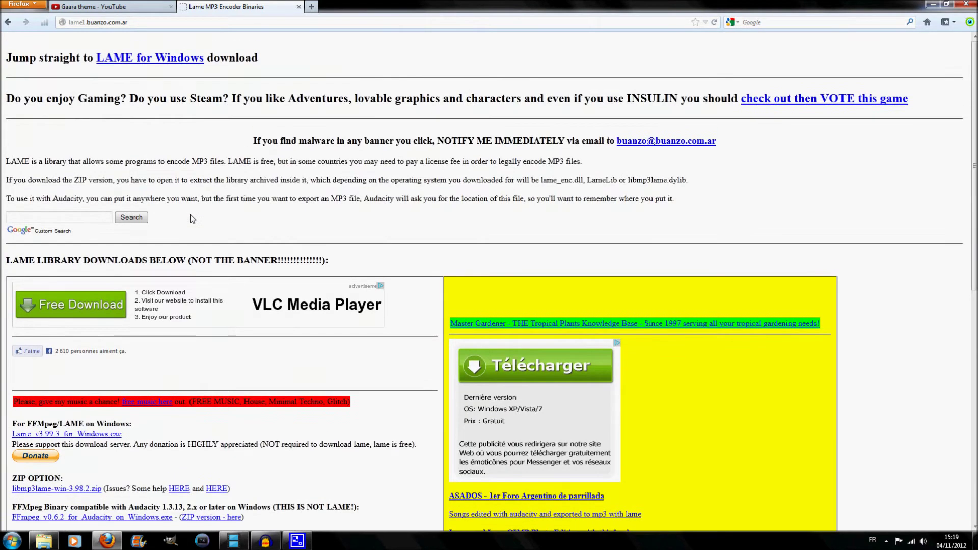
scroll(265, 212, "down", 9)
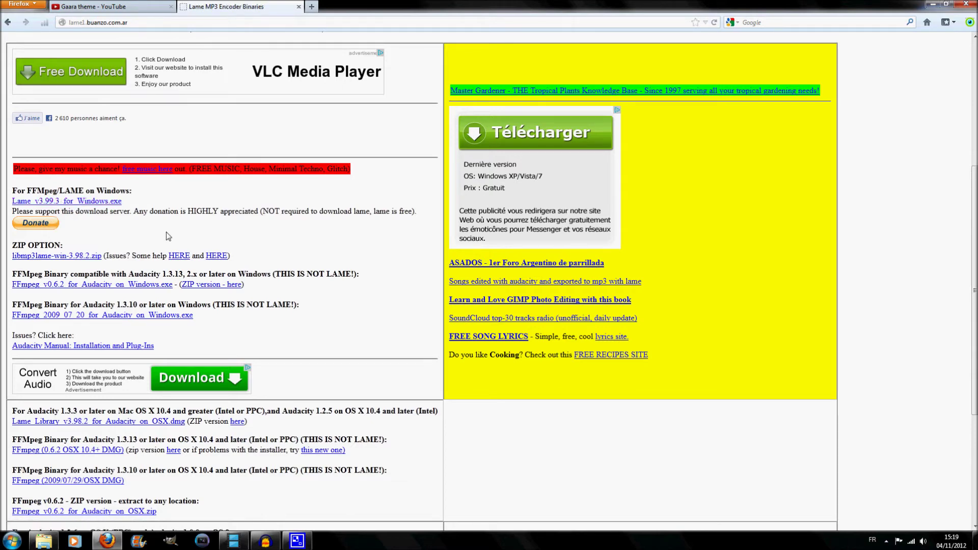
left_click(507, 260)
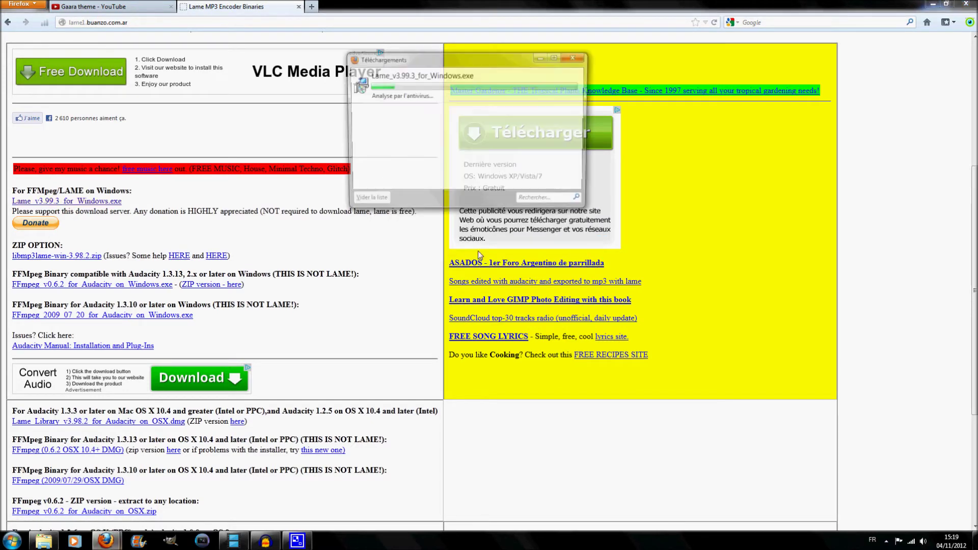
Step: Run the downloaded LAME installer and complete the setup with the default folder C:\Program Files (x86)\Lame For Audacity
double_click(418, 81)
left_click(516, 276)
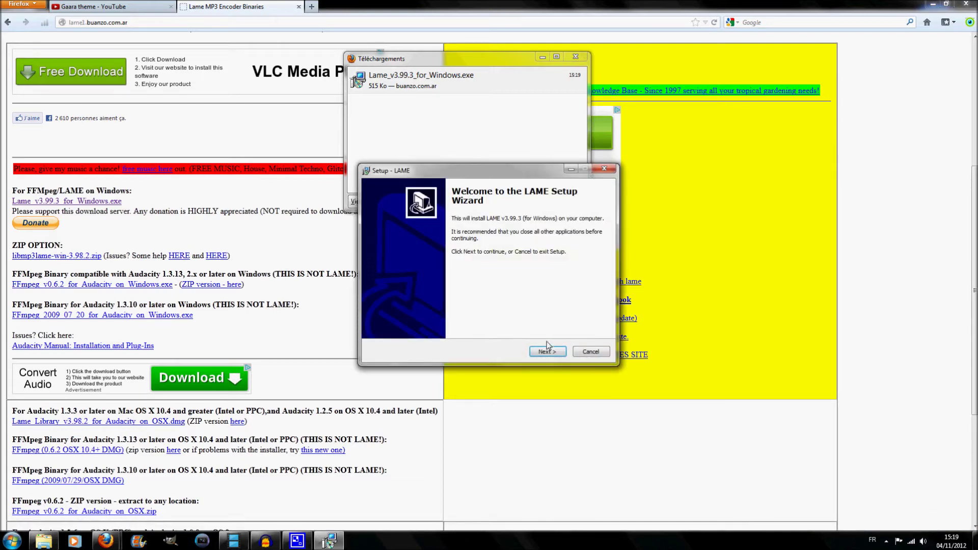
left_click(547, 350)
left_click(549, 352)
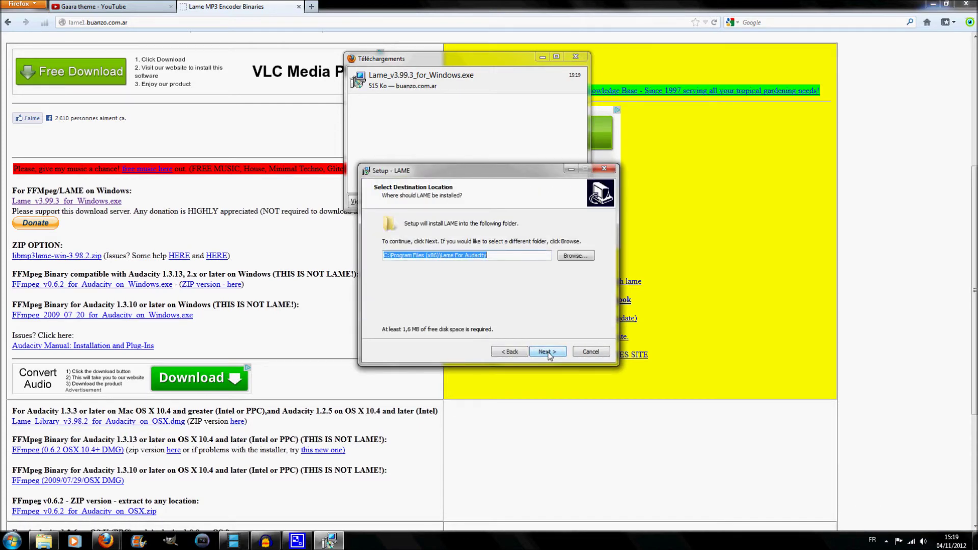
left_click(547, 351)
left_click(547, 352)
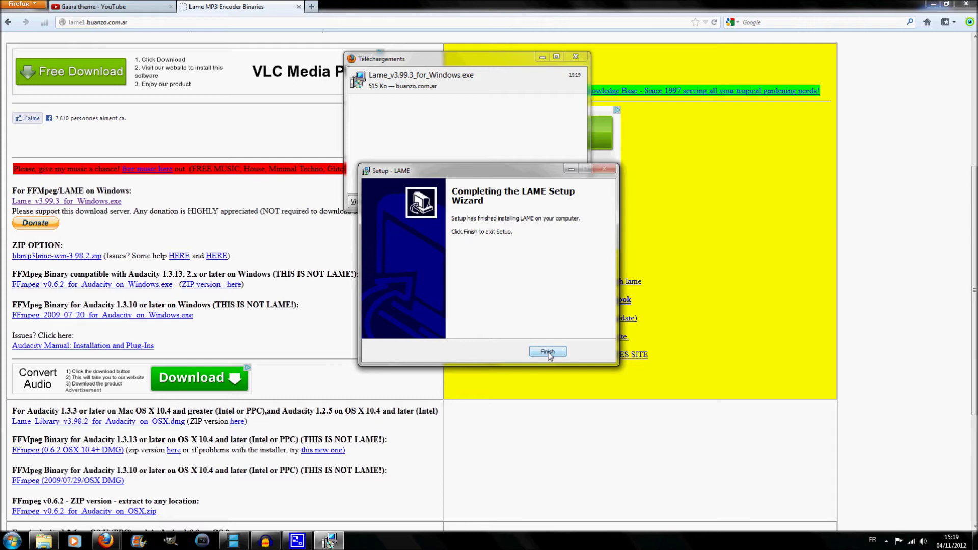
left_click(547, 352)
Step: Clear the list of downloads and close Firefox with all its open tabs
left_click(366, 202)
left_click(576, 56)
left_click(966, 3)
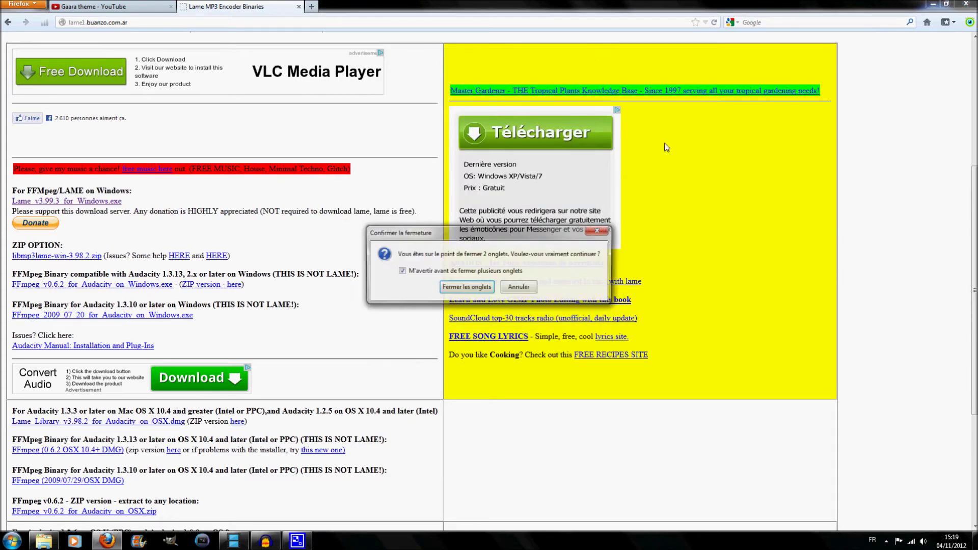
left_click(470, 287)
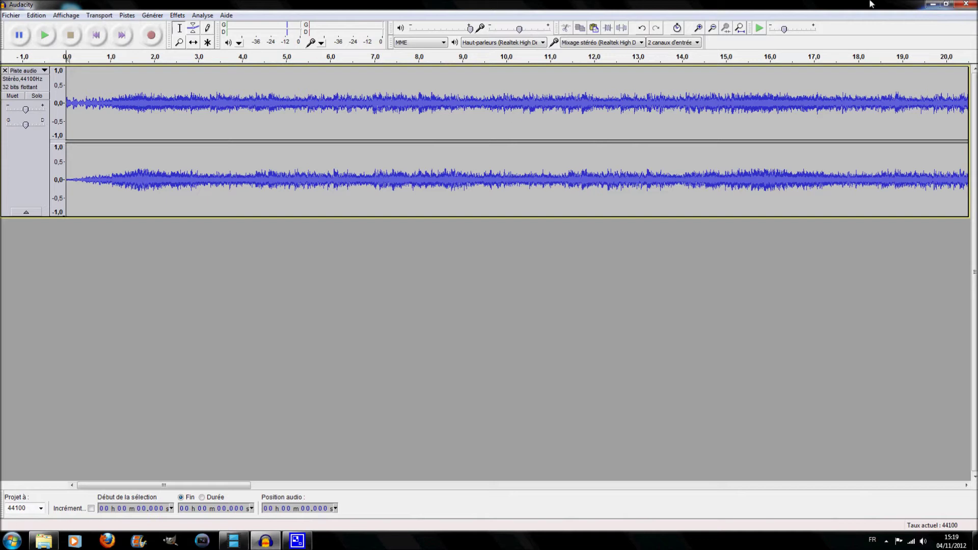
Step: Check the file types offered for exporting the track, and close the export dialog without saving
left_click(9, 15)
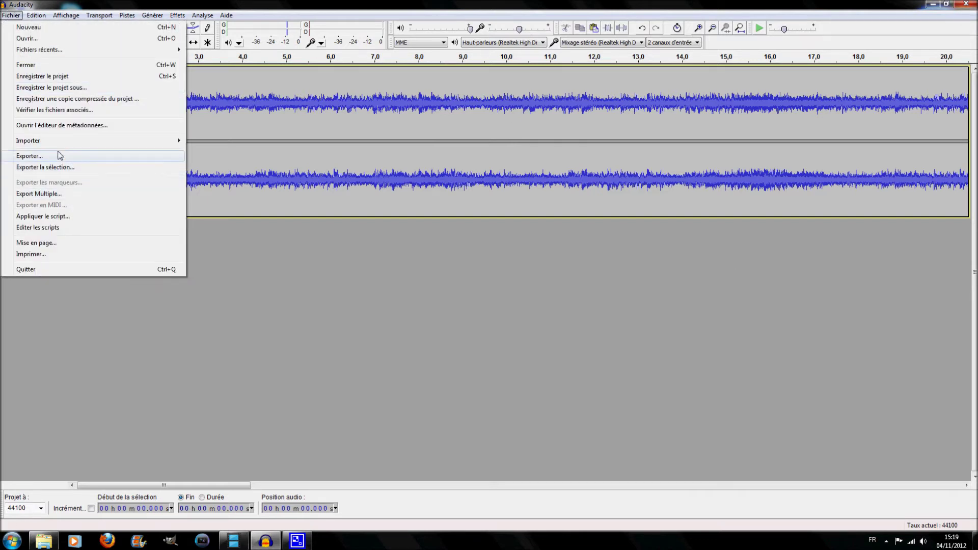
left_click(60, 155)
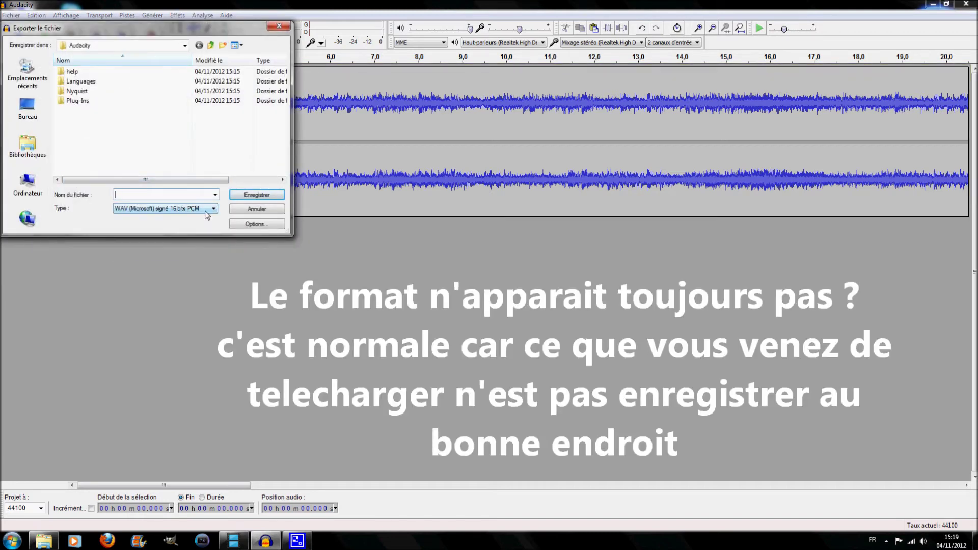
left_click(206, 209)
left_click(207, 213)
left_click(279, 27)
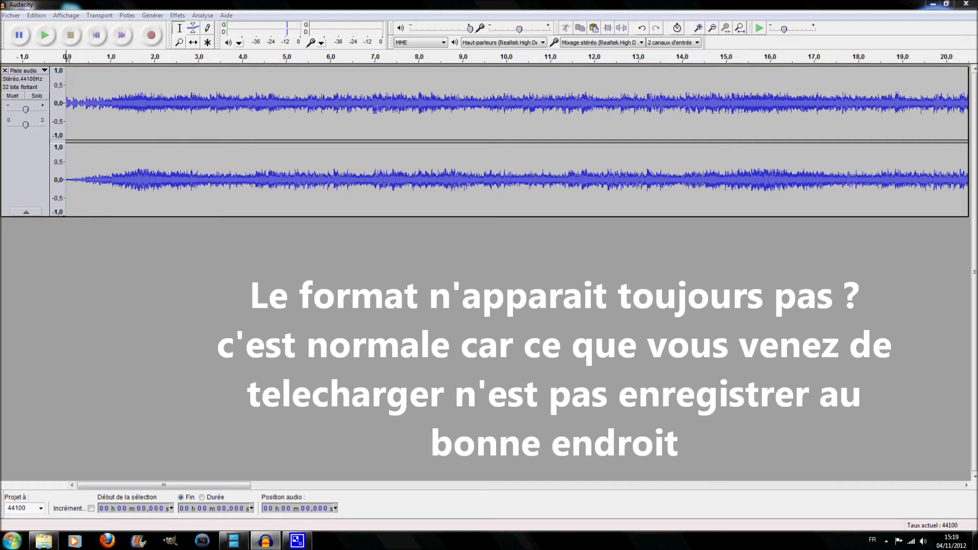
Step: Copy lame_enc.dll from the Lame For Audacity folder in C:\Program Files (x86)
left_click(11, 540)
left_click(173, 409)
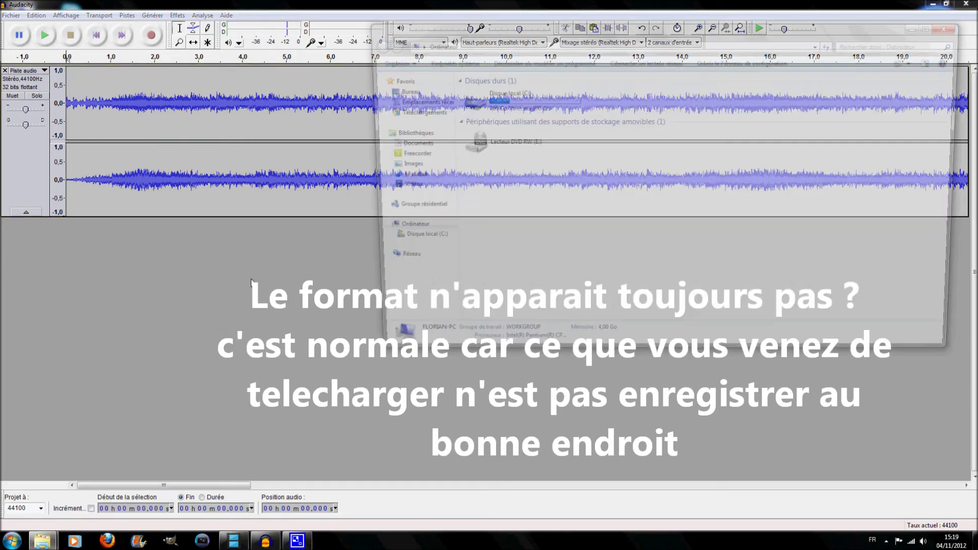
double_click(487, 100)
double_click(487, 135)
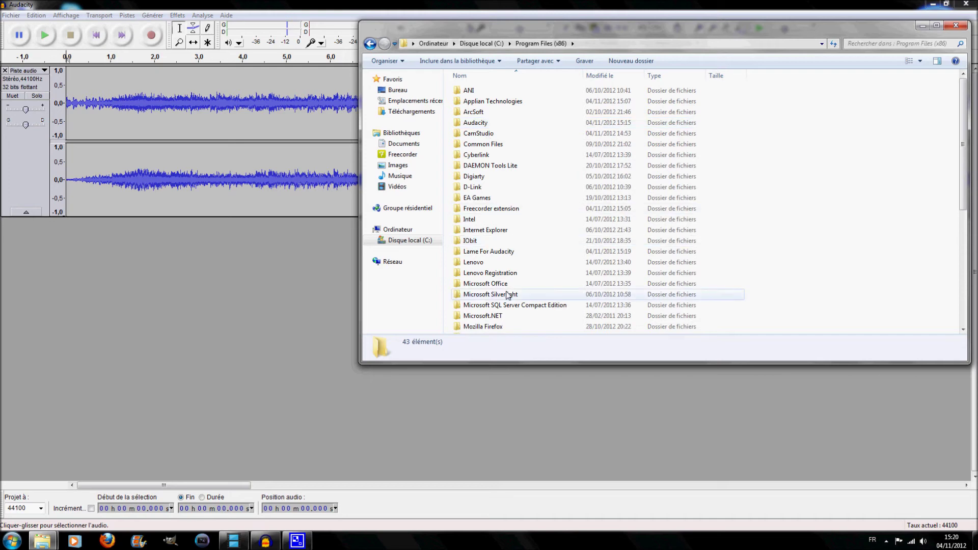
double_click(490, 252)
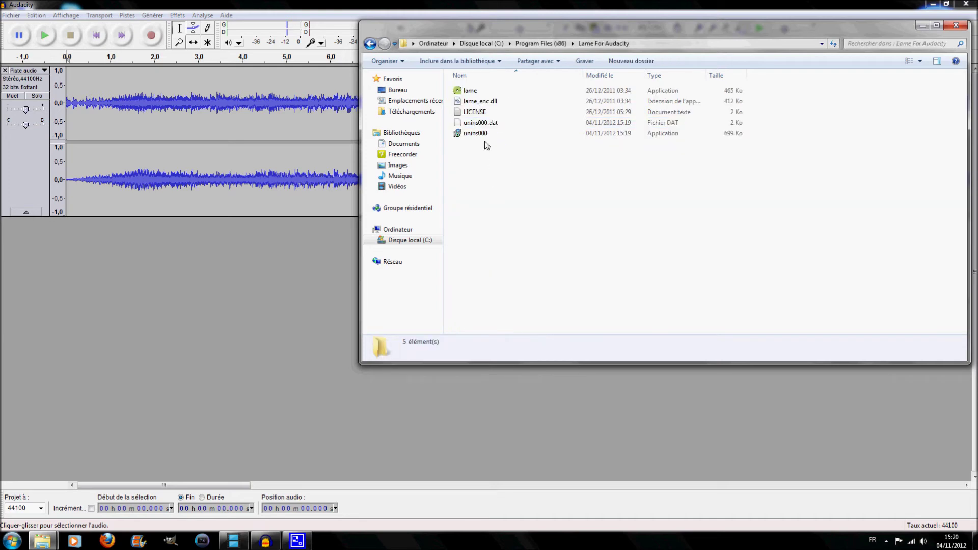
right_click(477, 93)
right_click(476, 101)
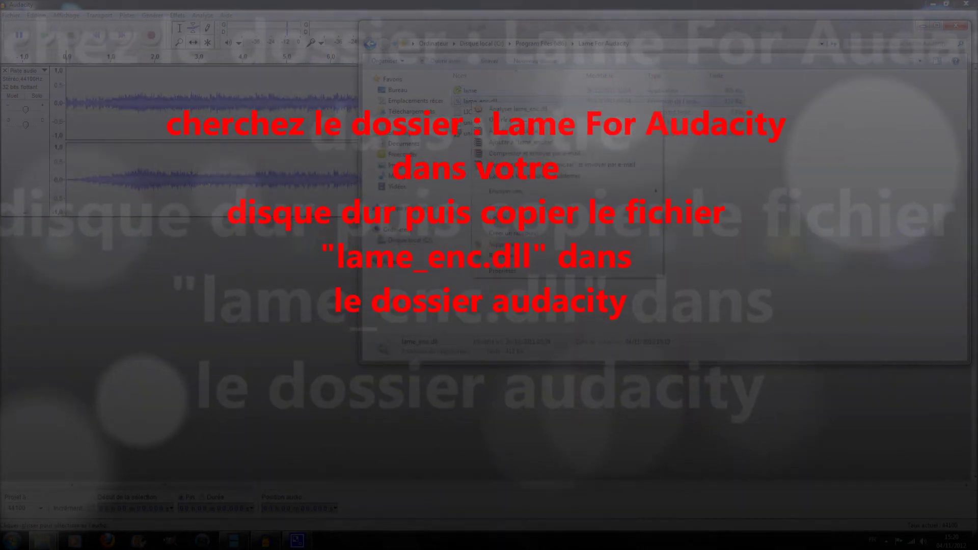
key("Escape")
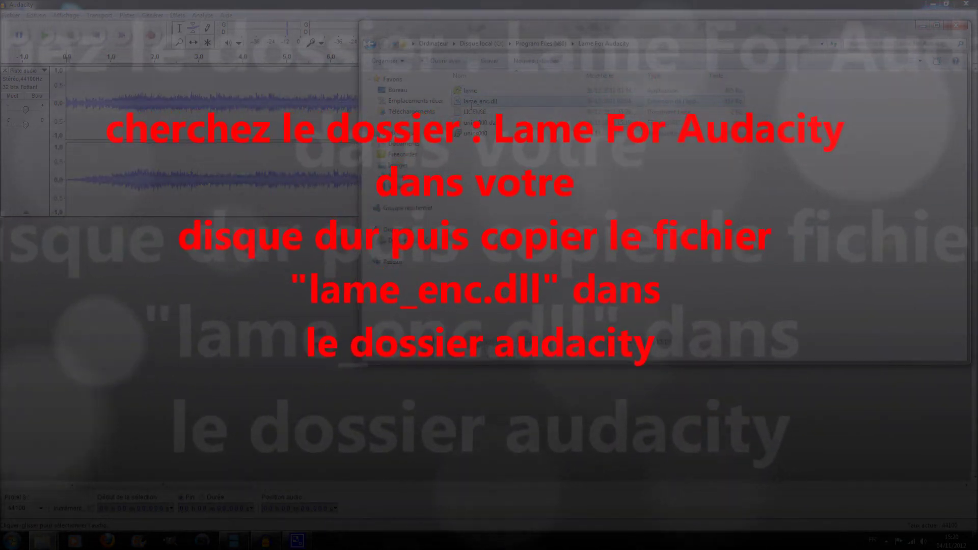
Step: Paste lame_enc.dll into the Audacity folder in Program Files (x86) with administrator permission, and close the folder window
key("BackSpace")
double_click(478, 123)
right_click(519, 293)
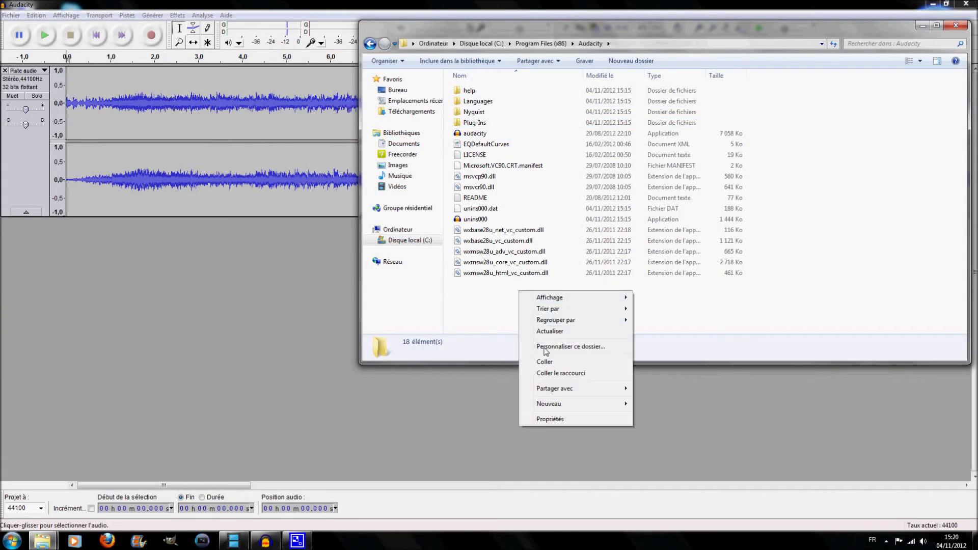
left_click(544, 363)
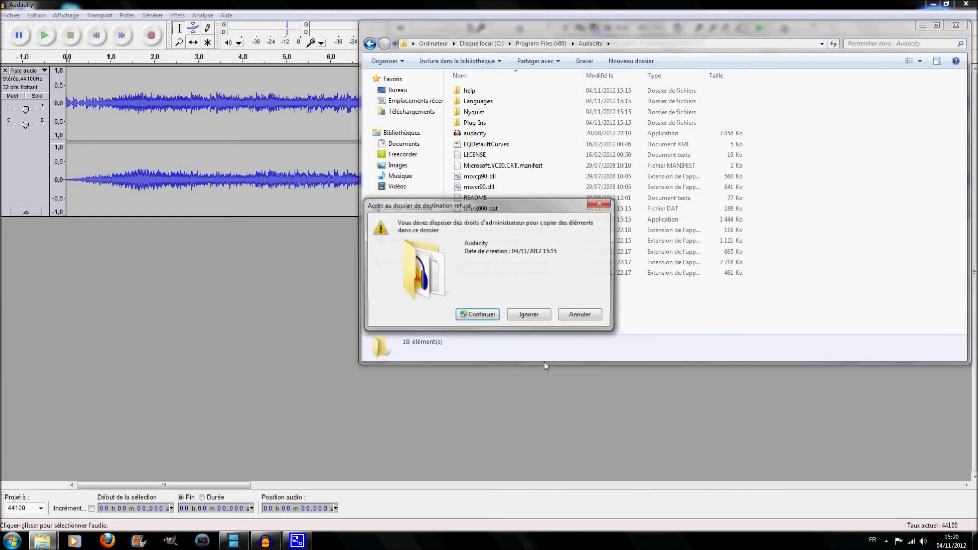
left_click(490, 318)
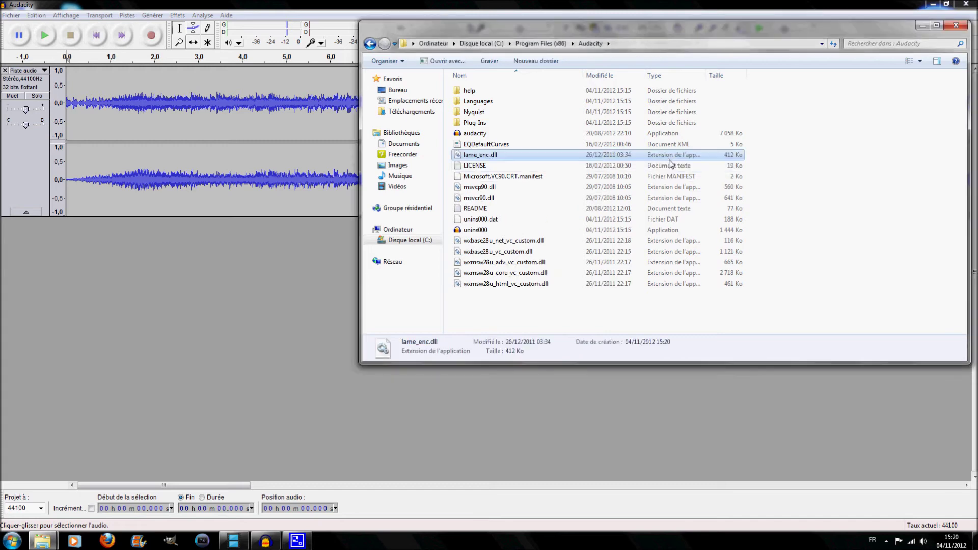
left_click(950, 28)
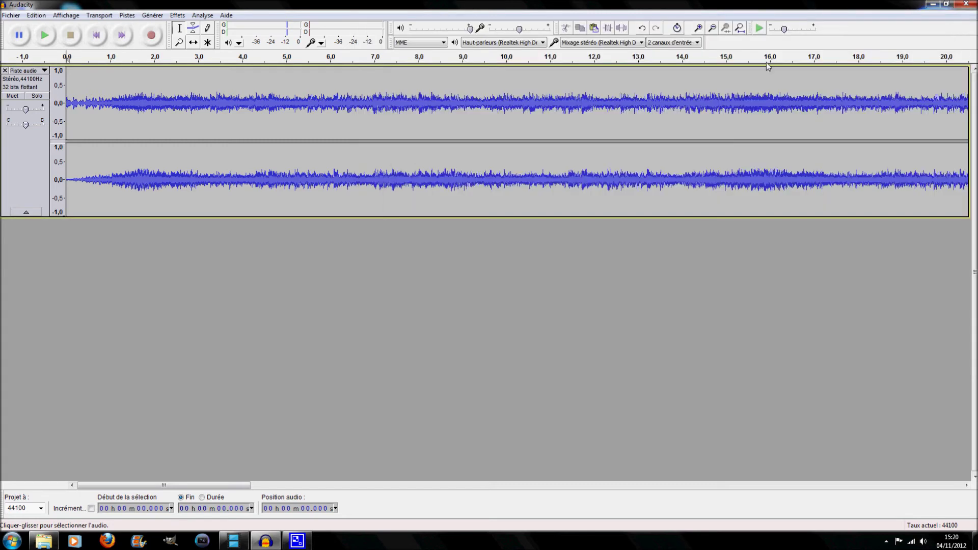
Step: Start exporting the track with the file type Fichiers MP3 and the file name naruto
left_click(11, 15)
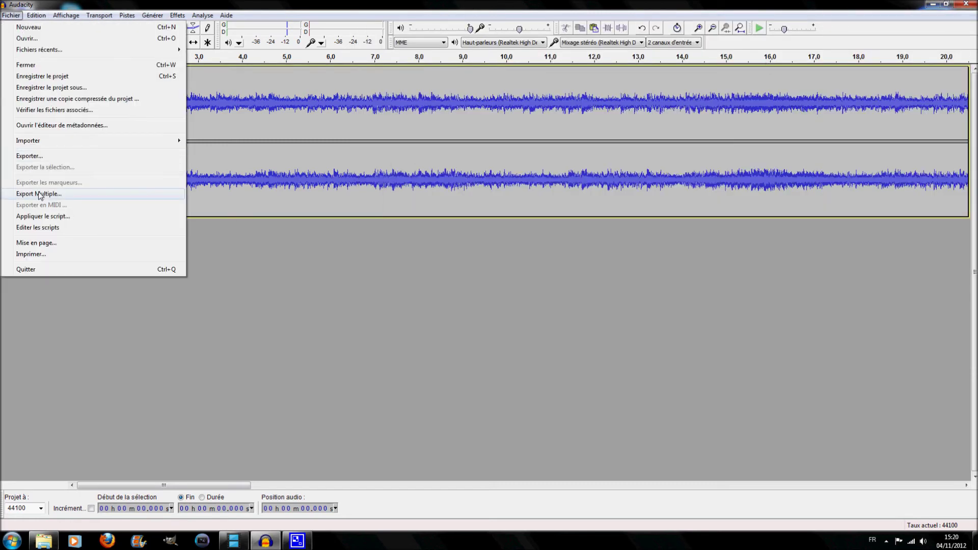
left_click(41, 157)
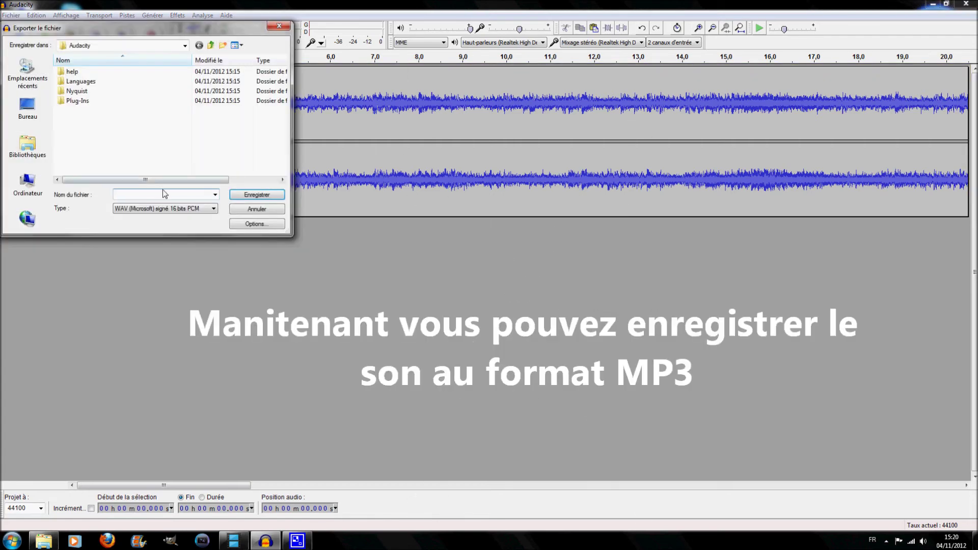
left_click(209, 210)
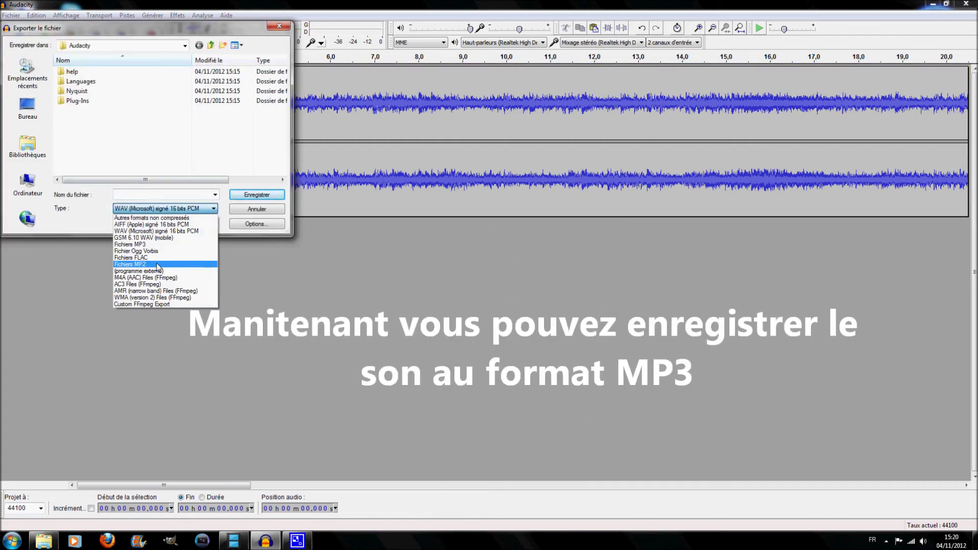
left_click(143, 244)
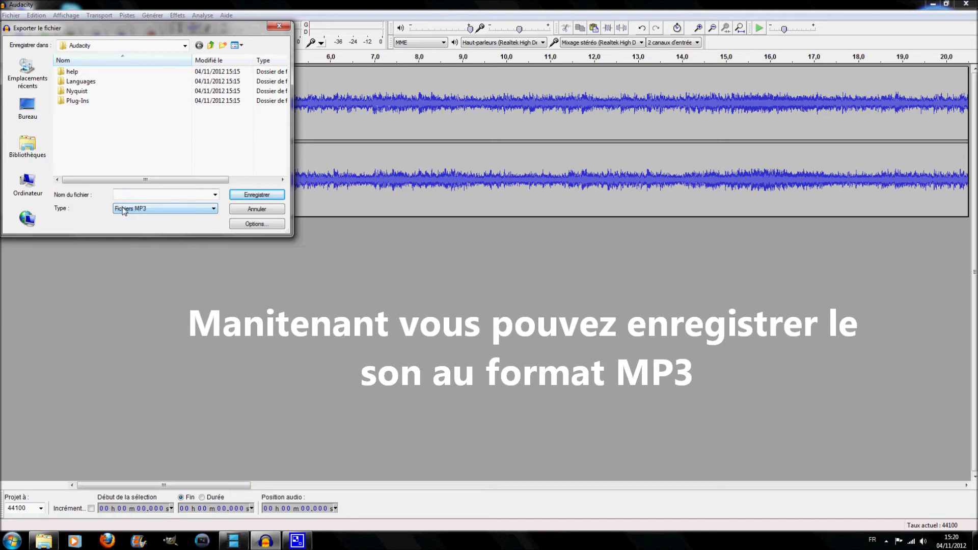
left_click(132, 195)
type("nar")
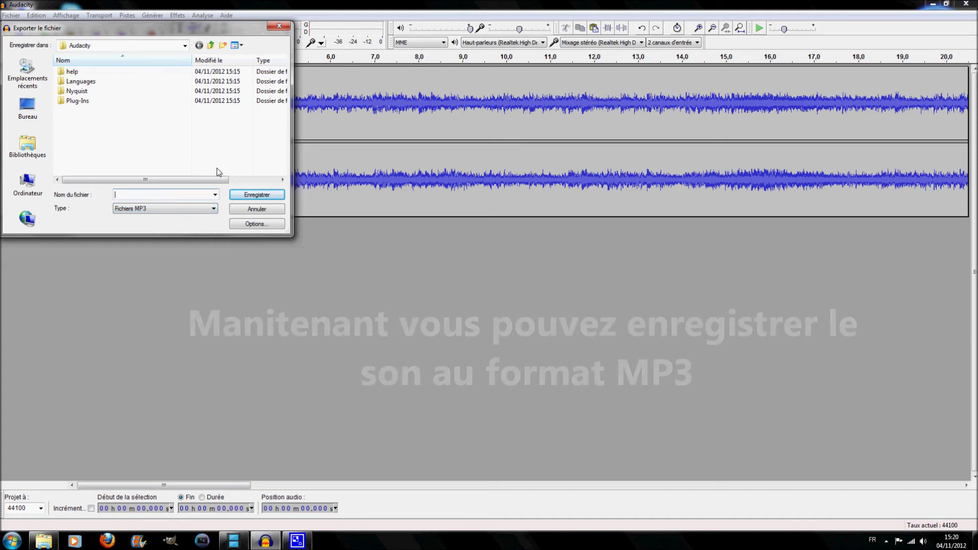
type("uto")
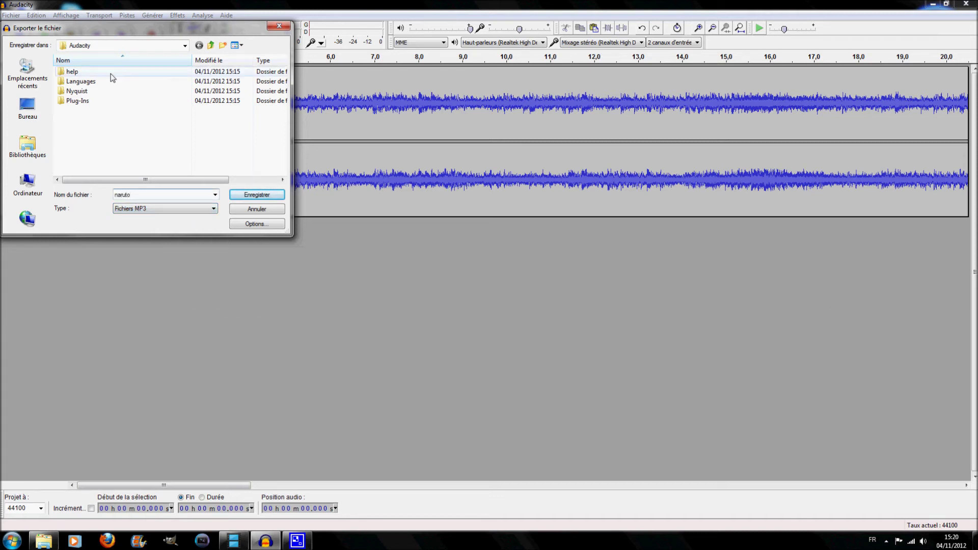
Step: Save the MP3 export in the Musique library and close Audacity
left_click(26, 153)
double_click(204, 100)
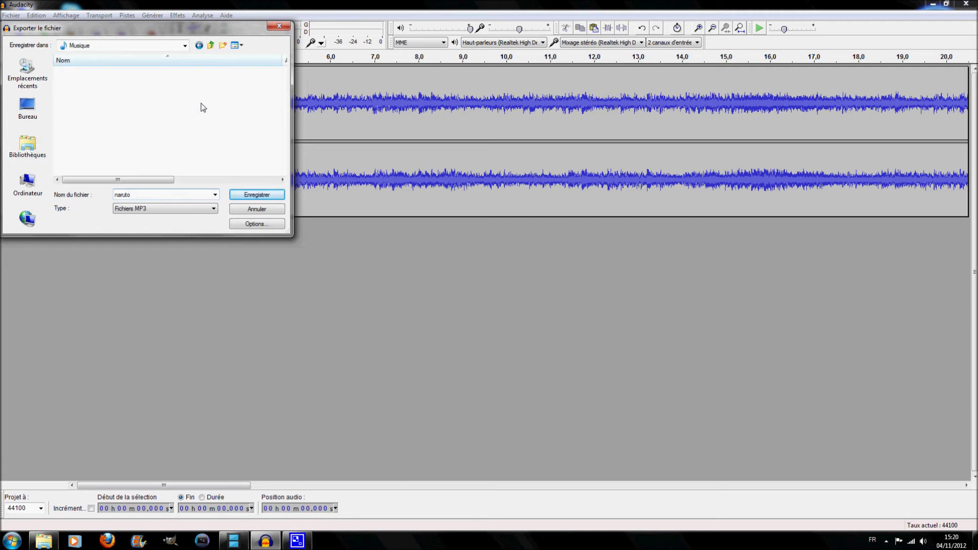
scroll(229, 149, "down", 15)
left_click(253, 198)
left_click(559, 347)
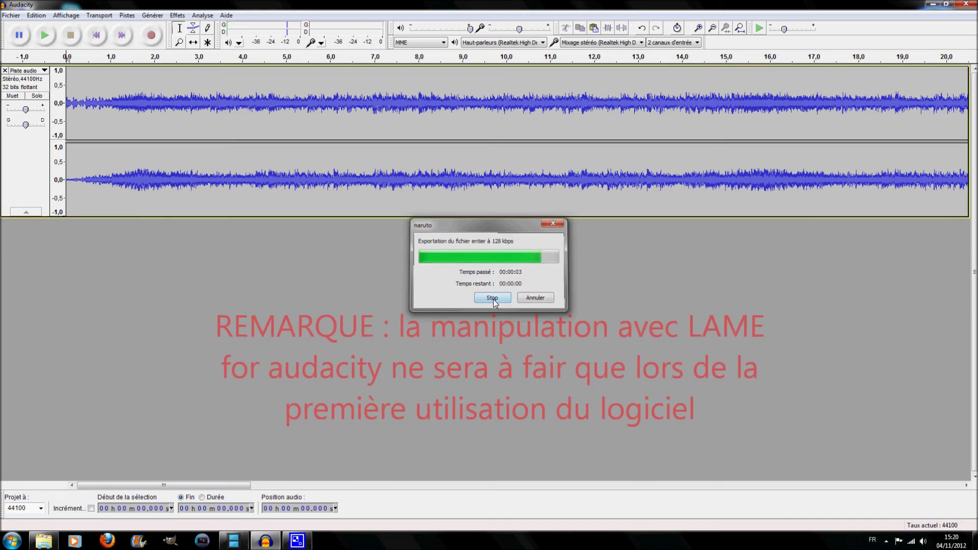
key("alt+F4")
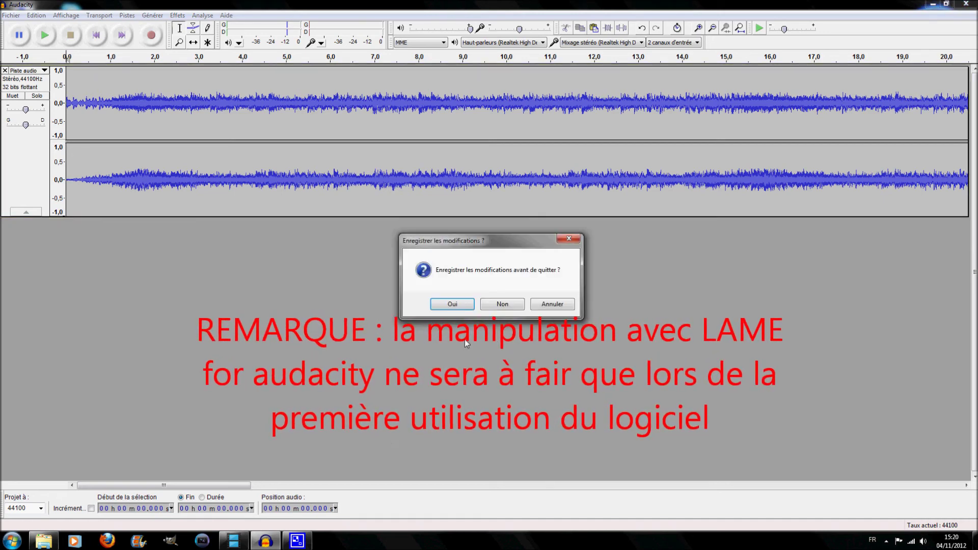
left_click(459, 304)
Step: Open the Musique library from the computer window and play the exported naruto file
double_click(23, 19)
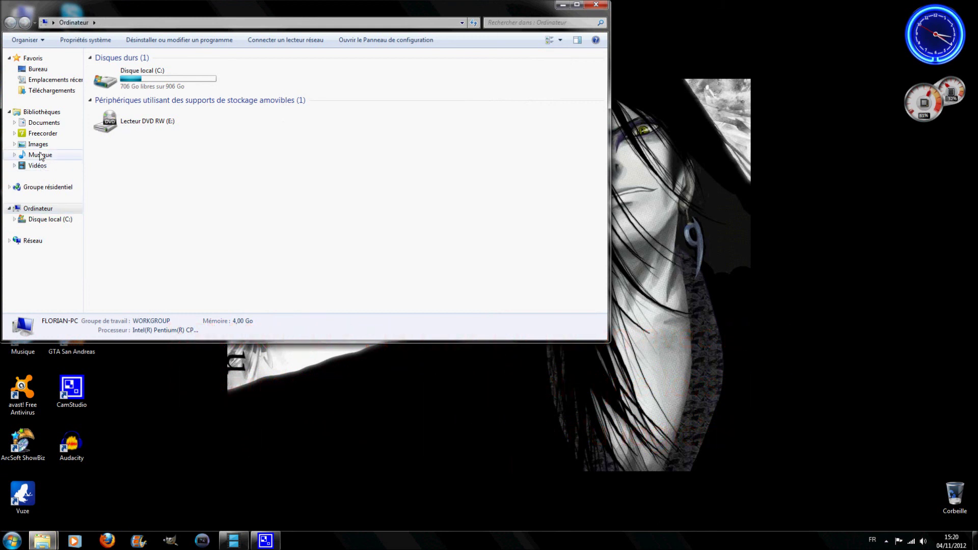
left_click(38, 155)
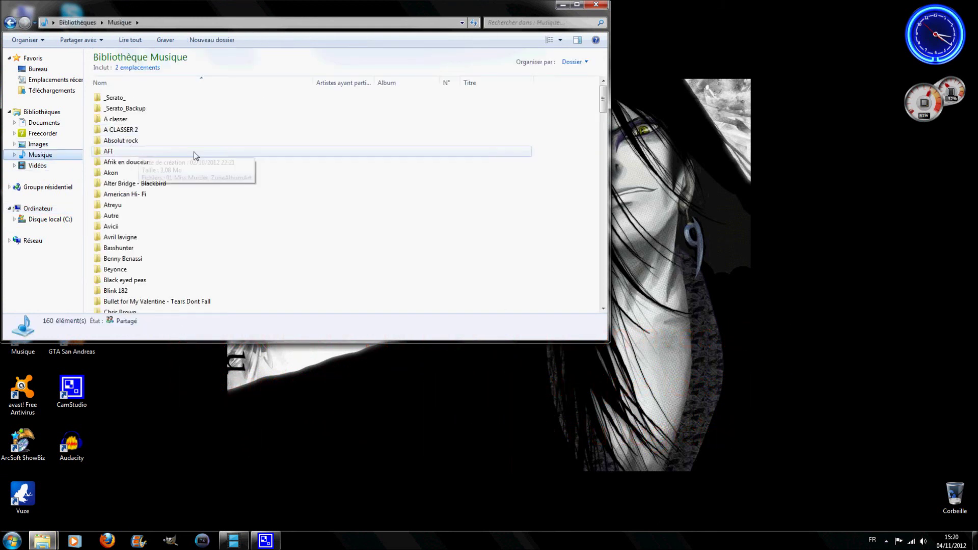
left_click_drag(603, 105, 590, 299)
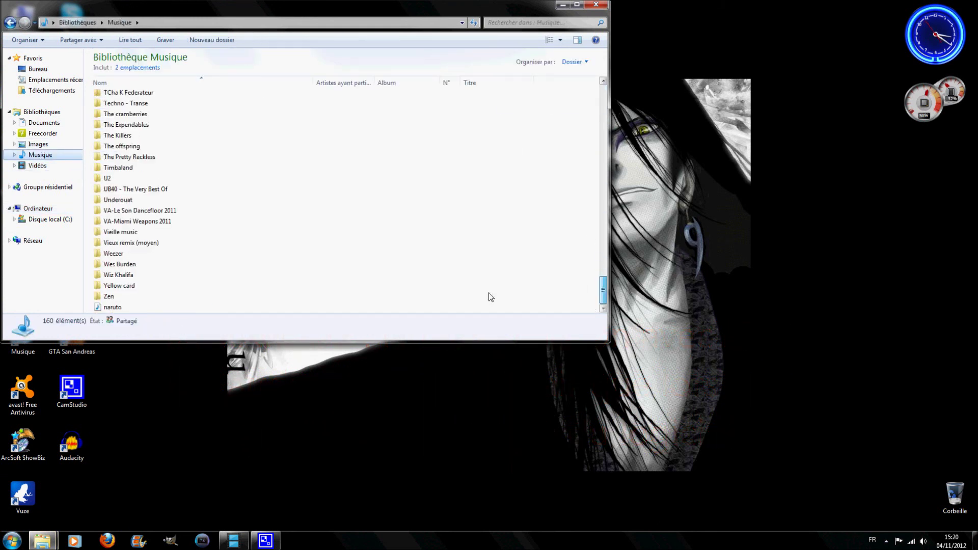
double_click(489, 307)
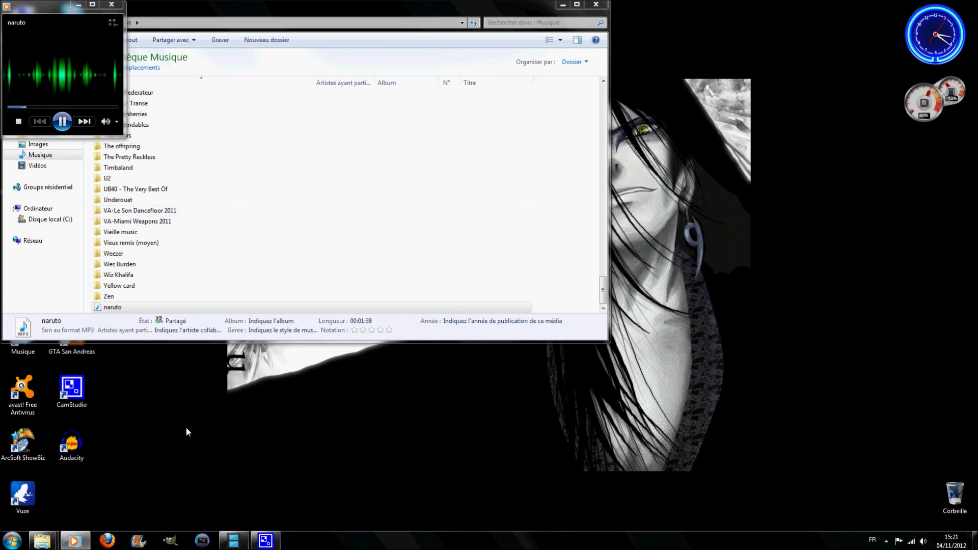
mouse_move(274, 542)
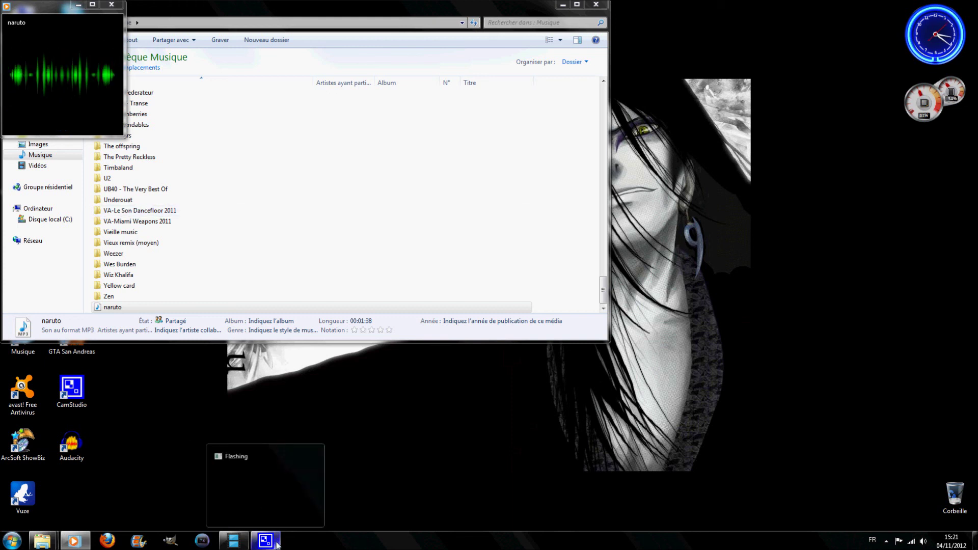